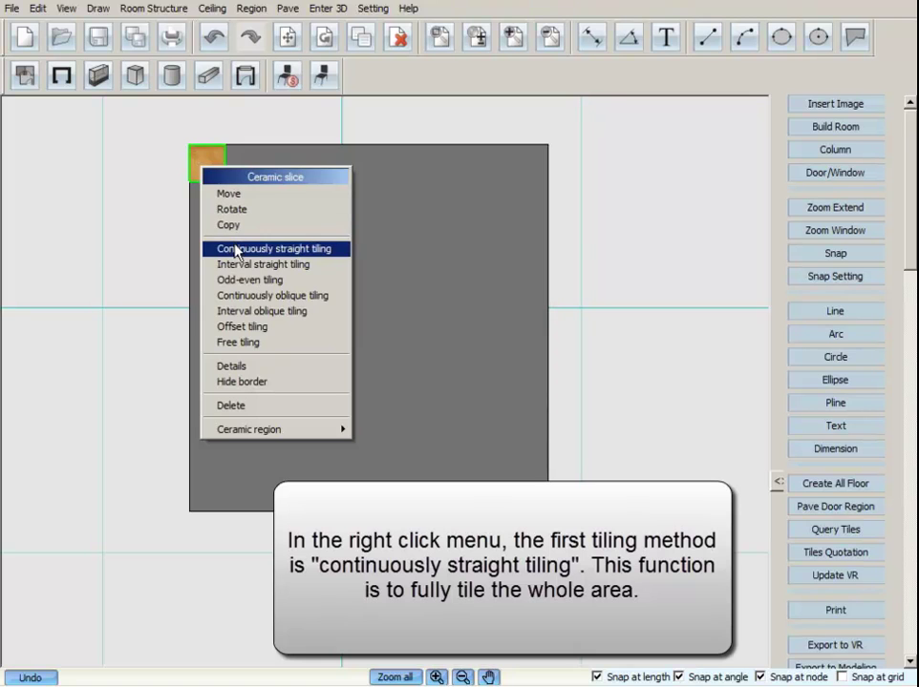
Fill the whole square region with the orange tile using continuously straight tiling
click(236, 250)
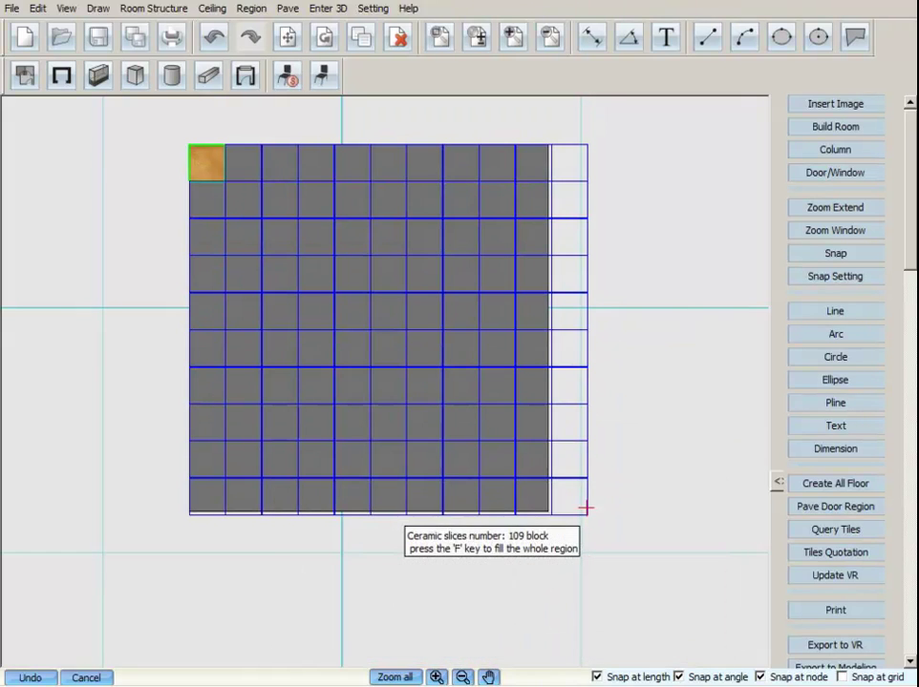
click(585, 508)
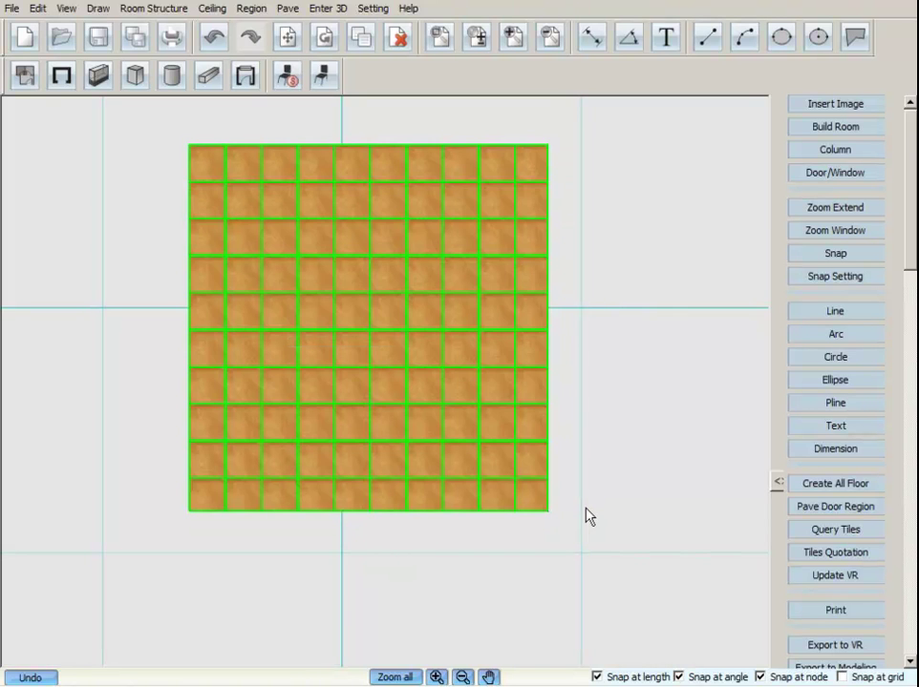
click(588, 515)
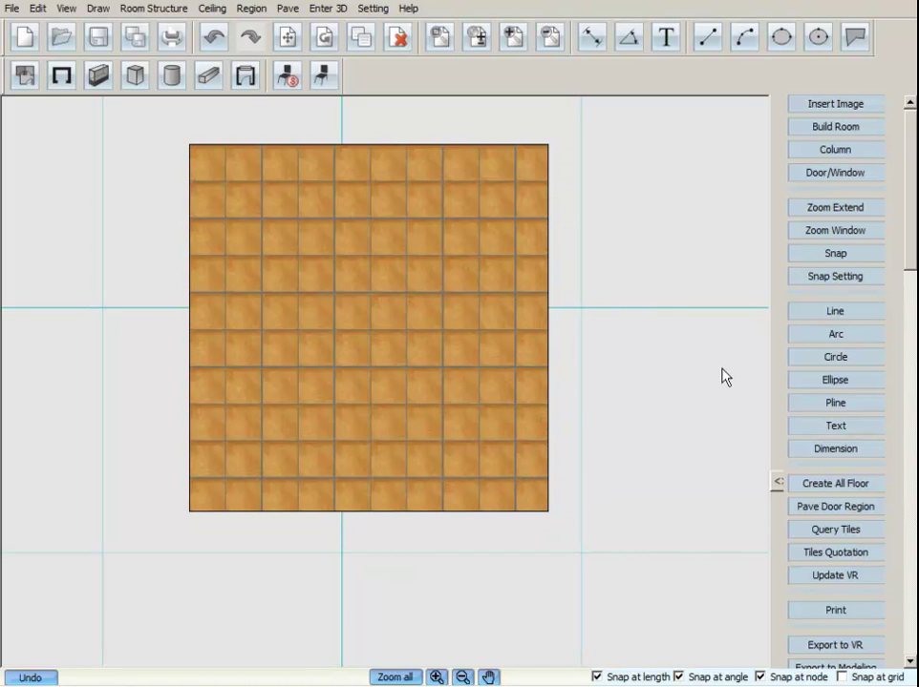
Query the tiles and place tile YFE30001 in the upper-left corner of the next empty region
middle_drag(729, 378, 4, 410)
click(641, 216)
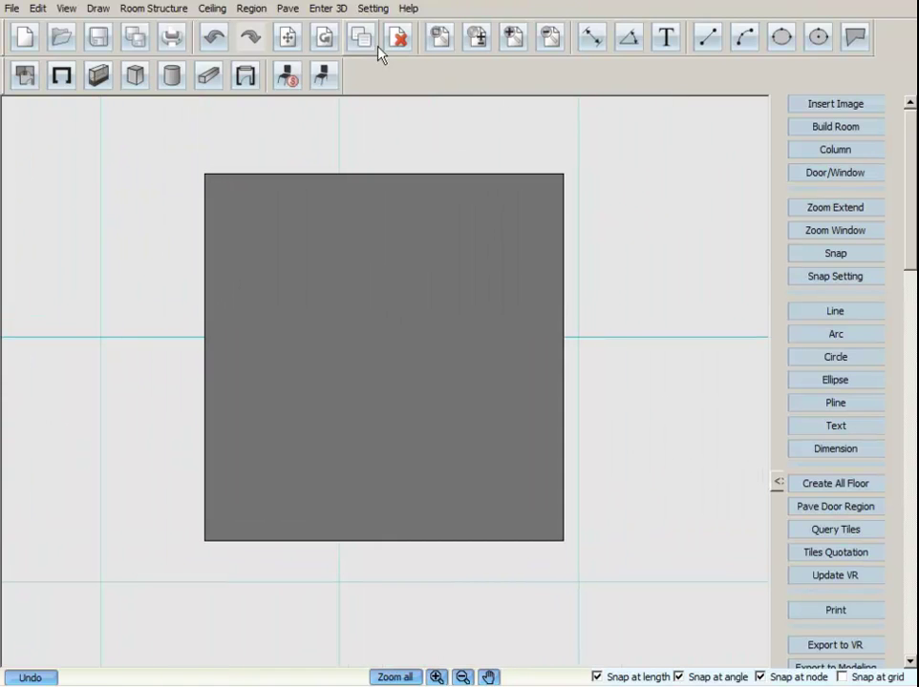
click(288, 9)
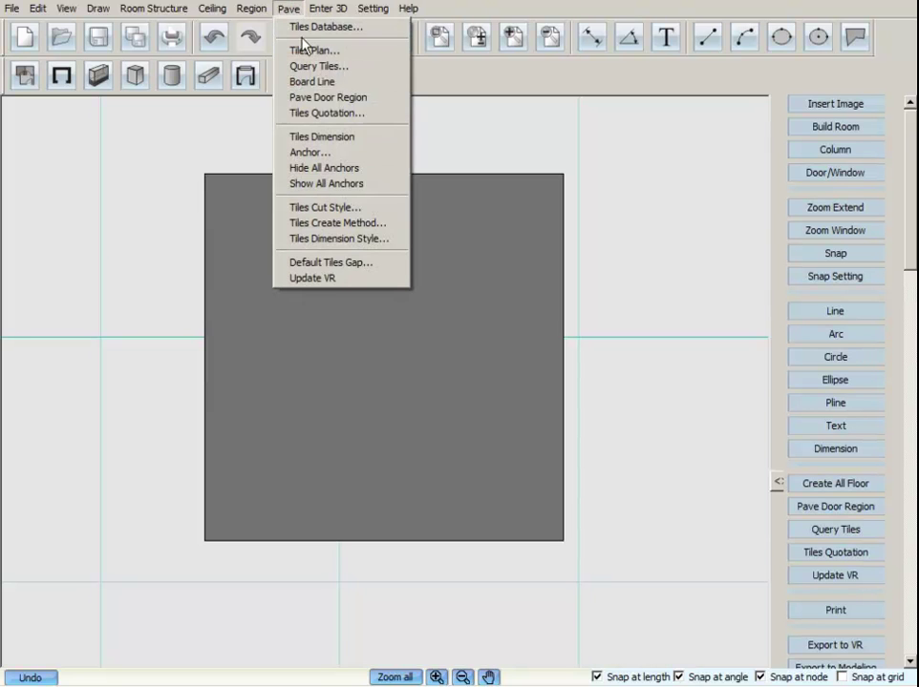
click(314, 66)
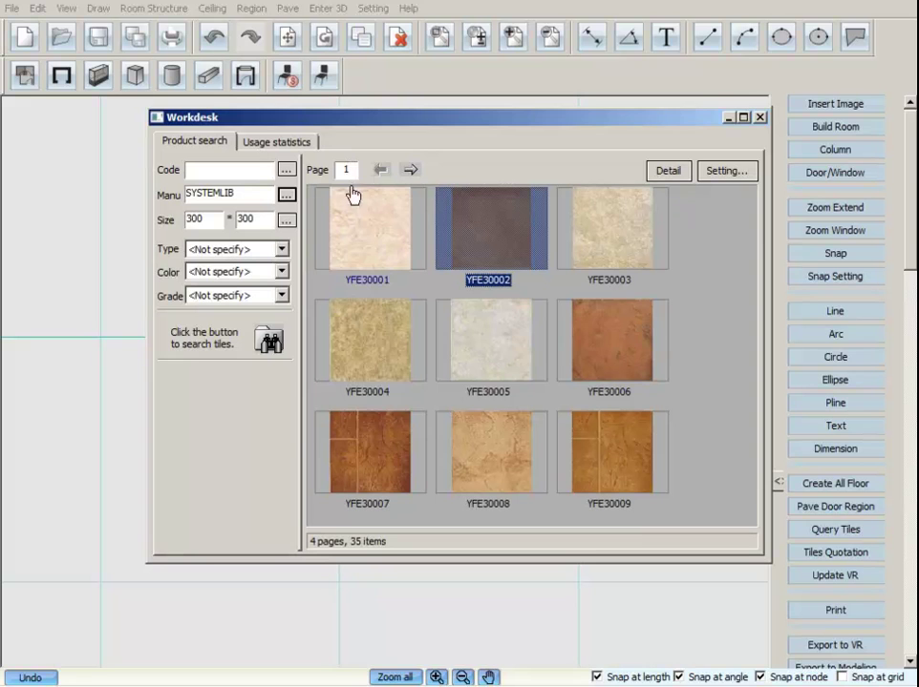
double_click(372, 233)
click(333, 227)
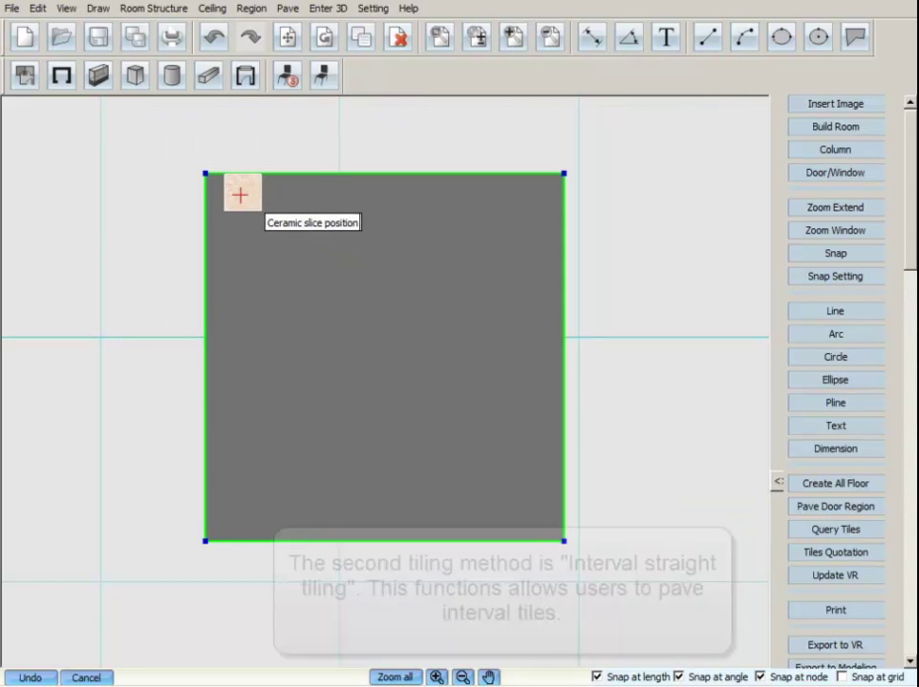
click(226, 196)
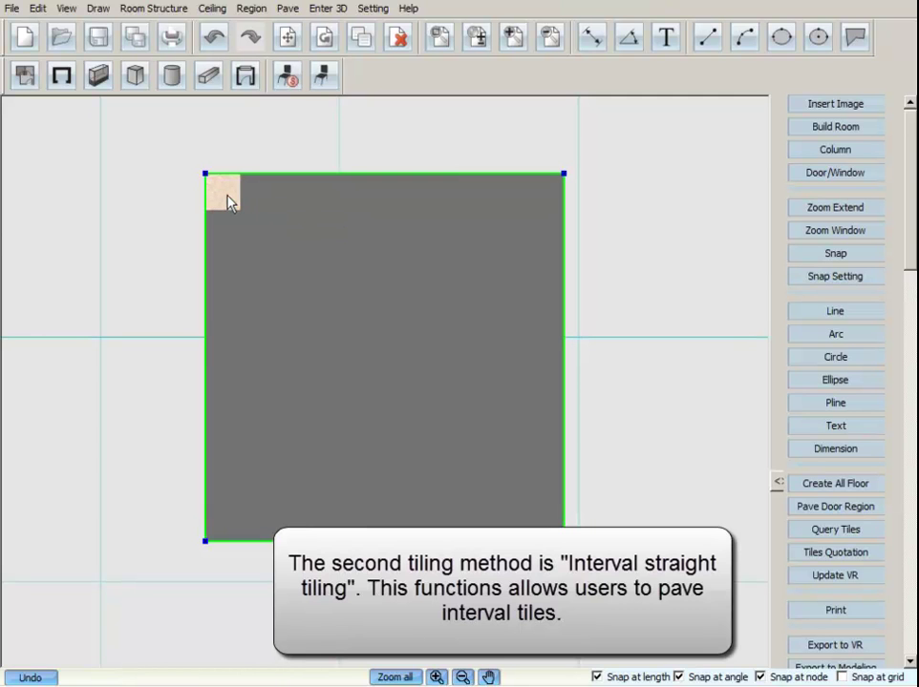
Try interval straight tiling of the corner tile with 1-piece horizontal and vertical spacing across the region, and undo the tiling
right_click(229, 201)
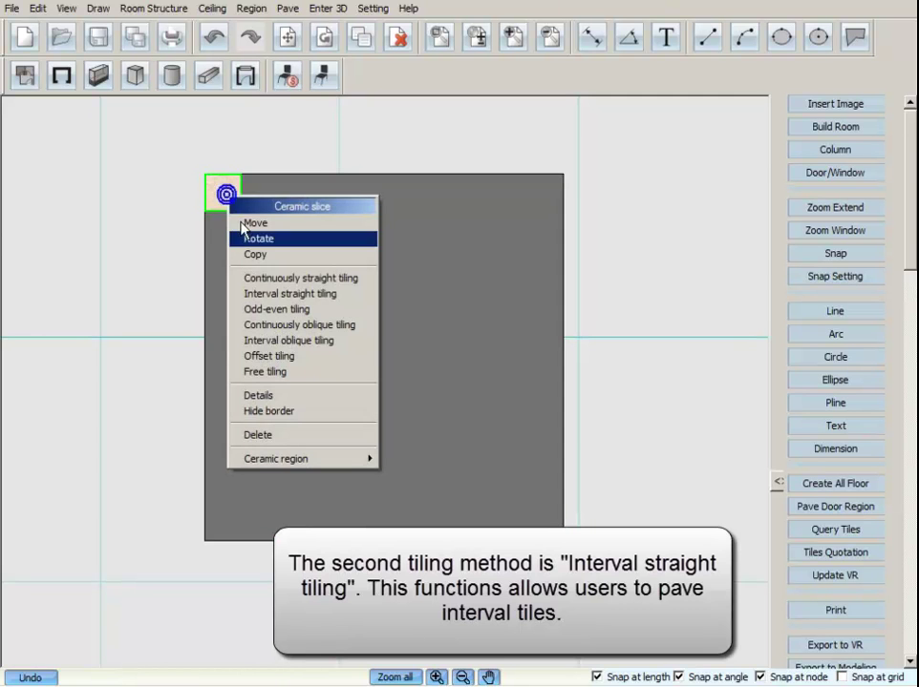
click(270, 294)
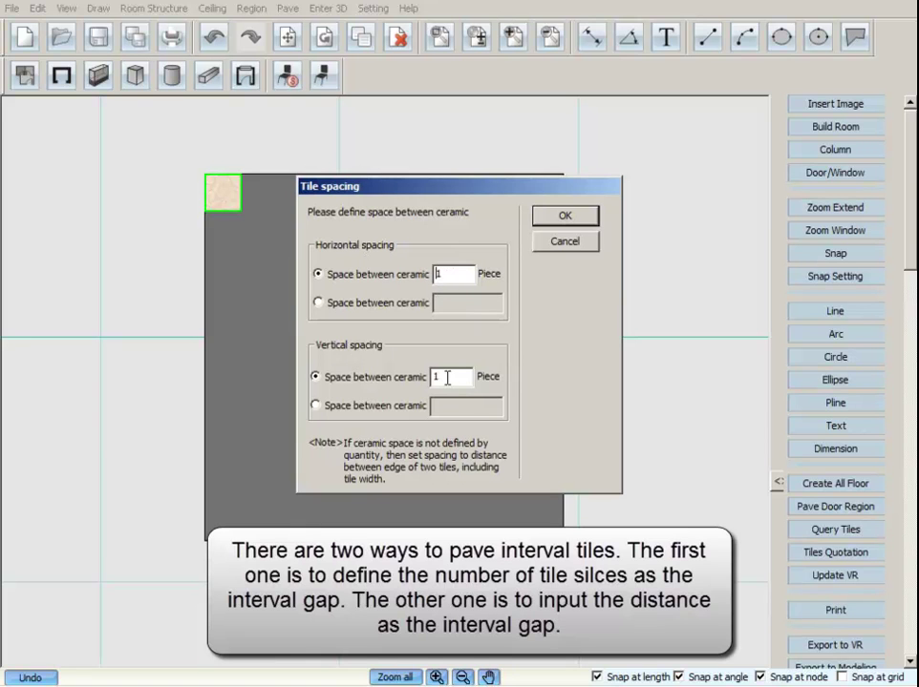
click(565, 216)
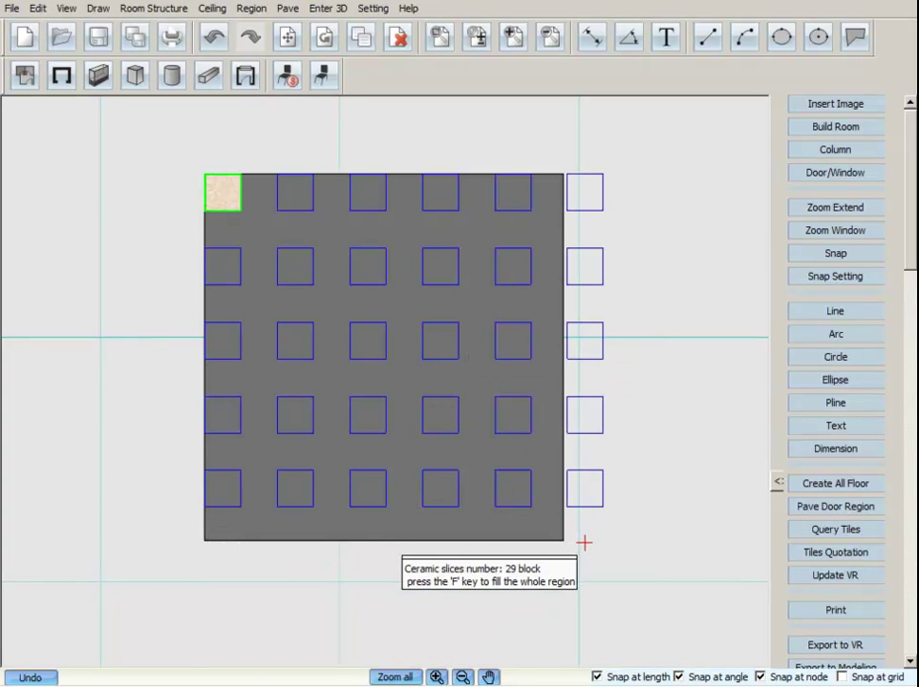
click(583, 551)
click(631, 495)
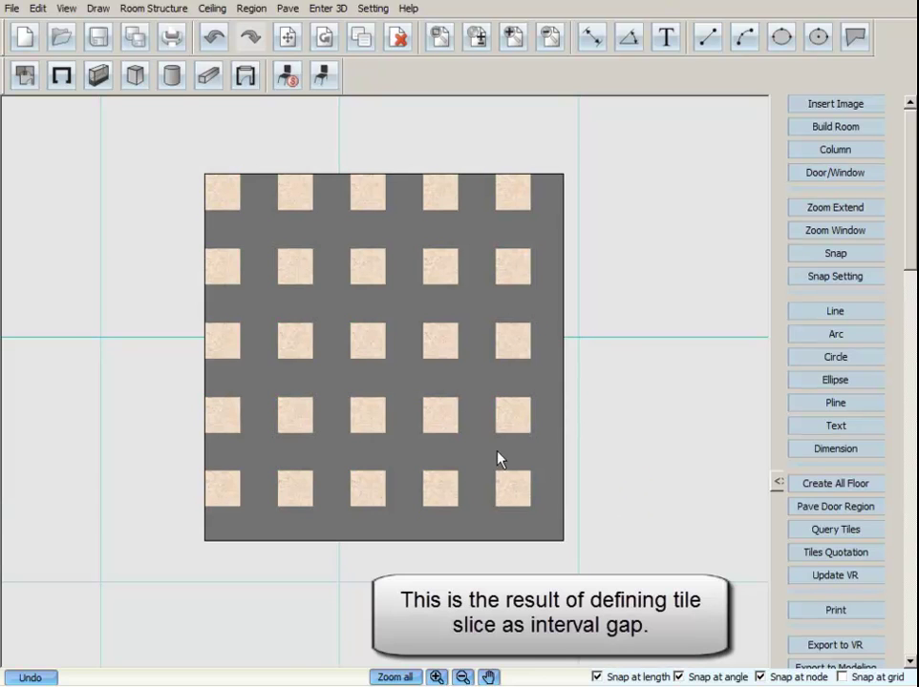
click(33, 676)
Pave the region from the corner tile using interval straight tiling with horizontal and vertical spacing distances of 150
right_click(226, 190)
click(256, 286)
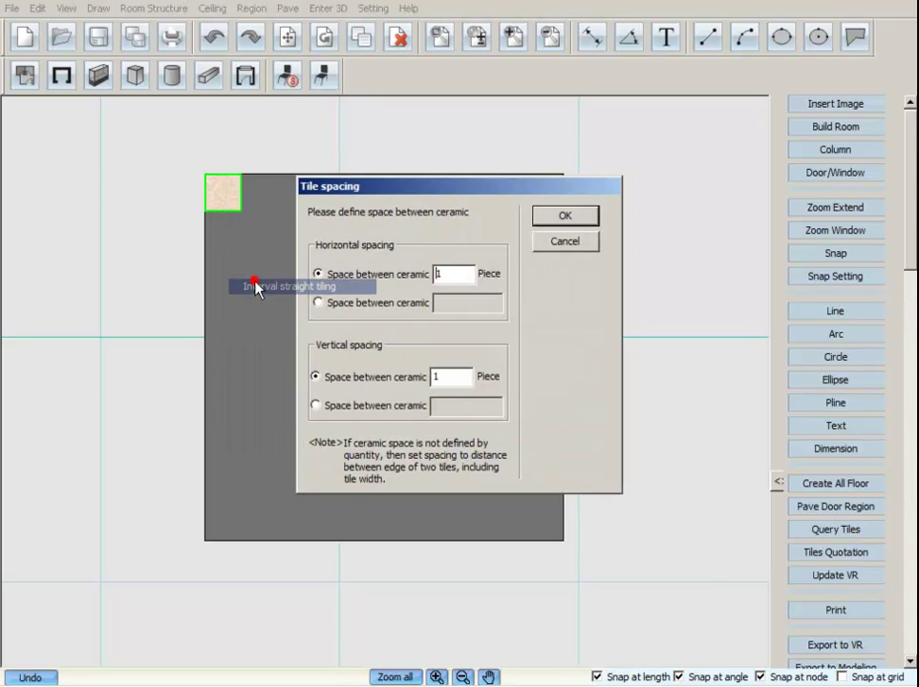
click(342, 302)
click(493, 303)
text(1)
key(Tab)
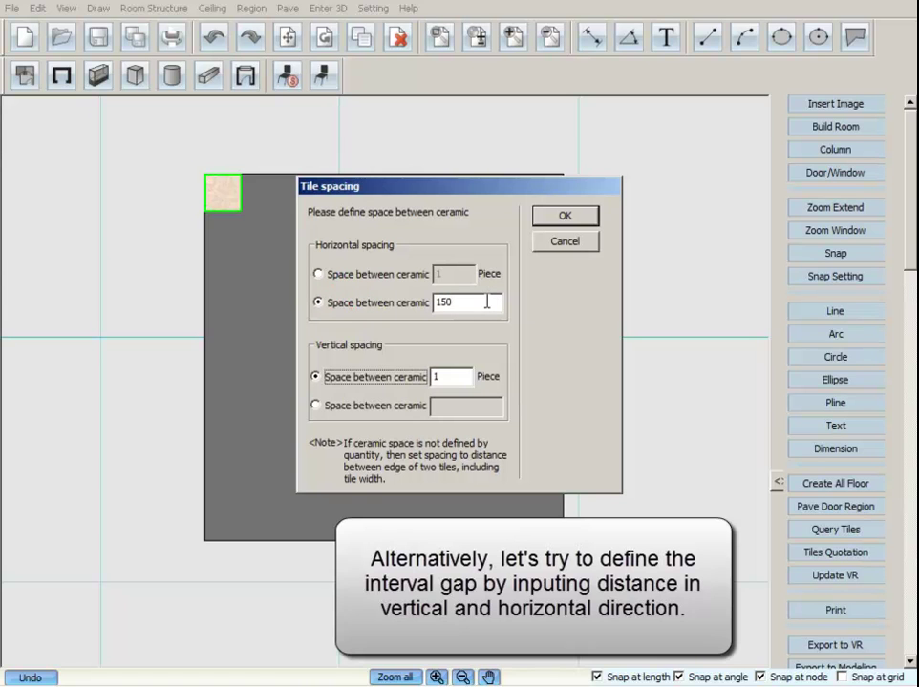
click(391, 405)
click(460, 407)
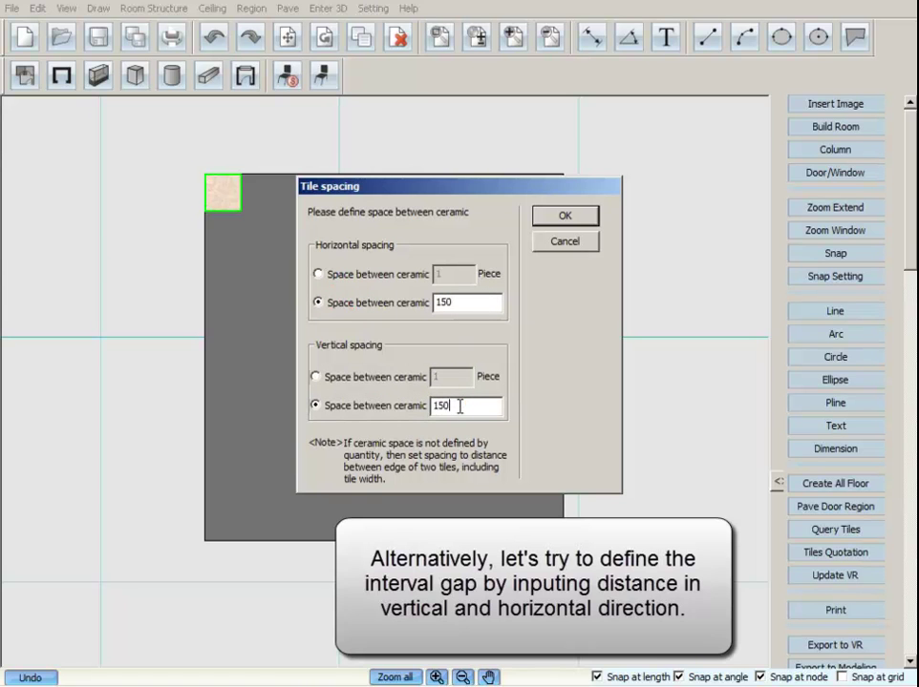
click(570, 215)
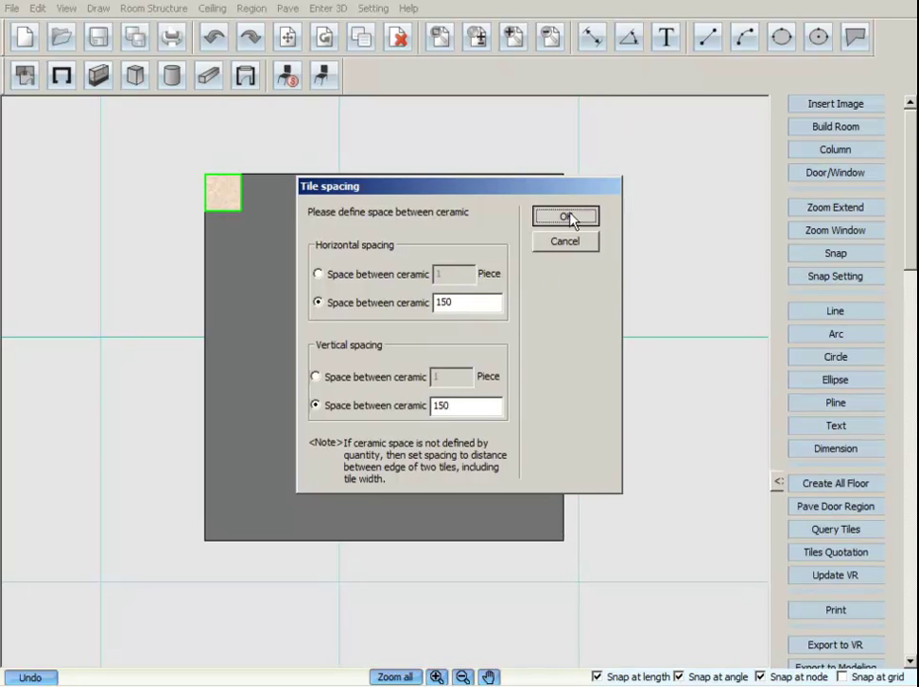
click(572, 550)
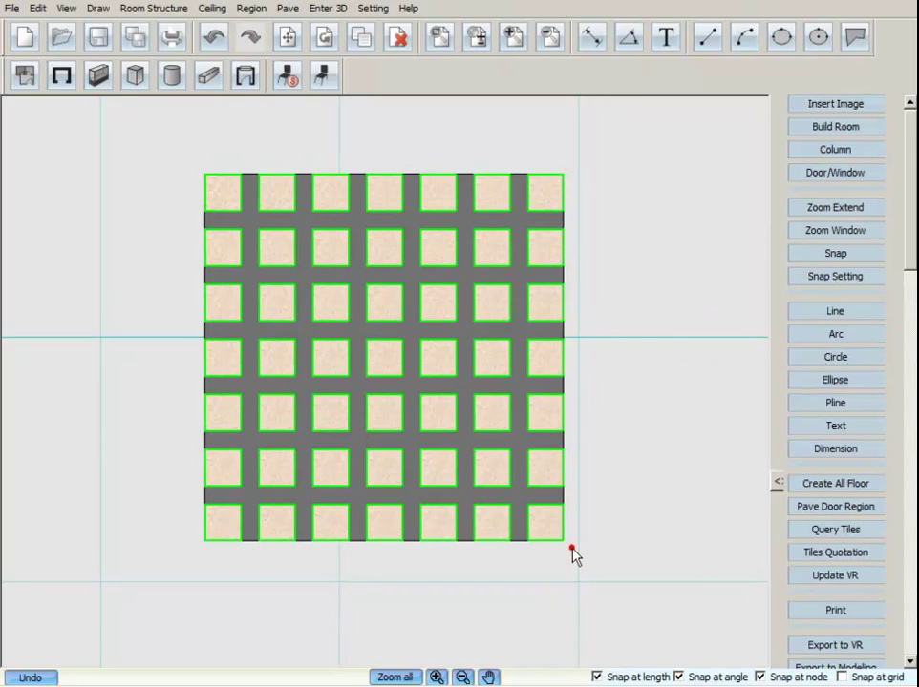
right_click(613, 340)
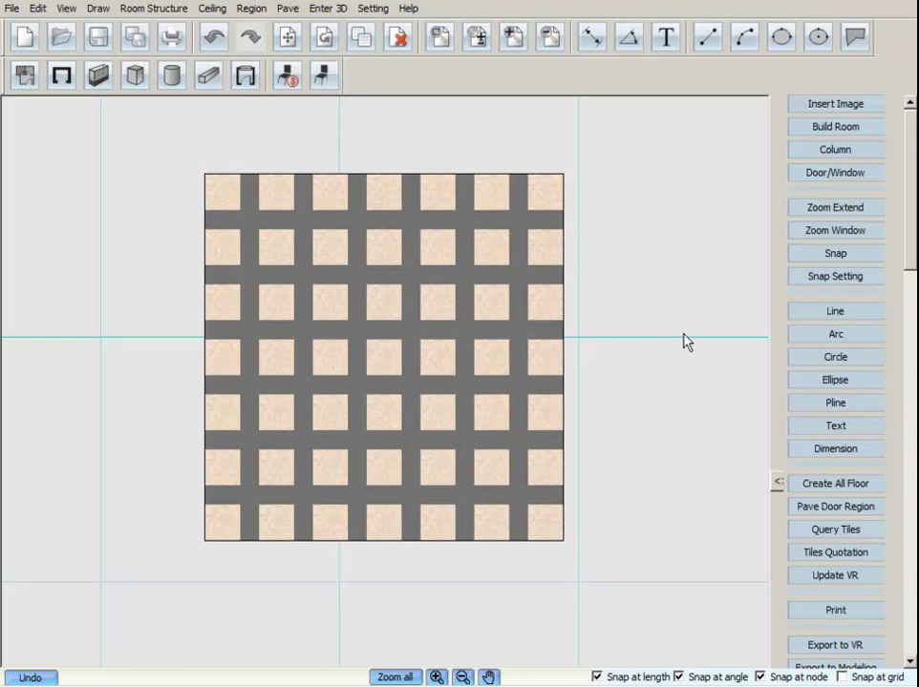
Query the tiles and place tile YFE30004 in the upper-left corner of the third, still empty region
middle_drag(723, 363, 34, 365)
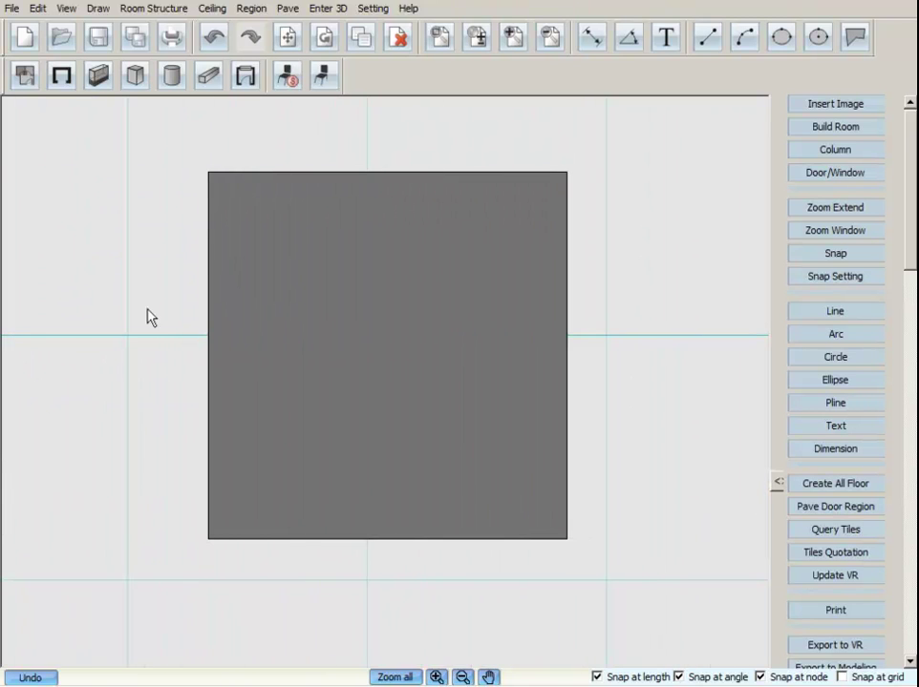
click(288, 9)
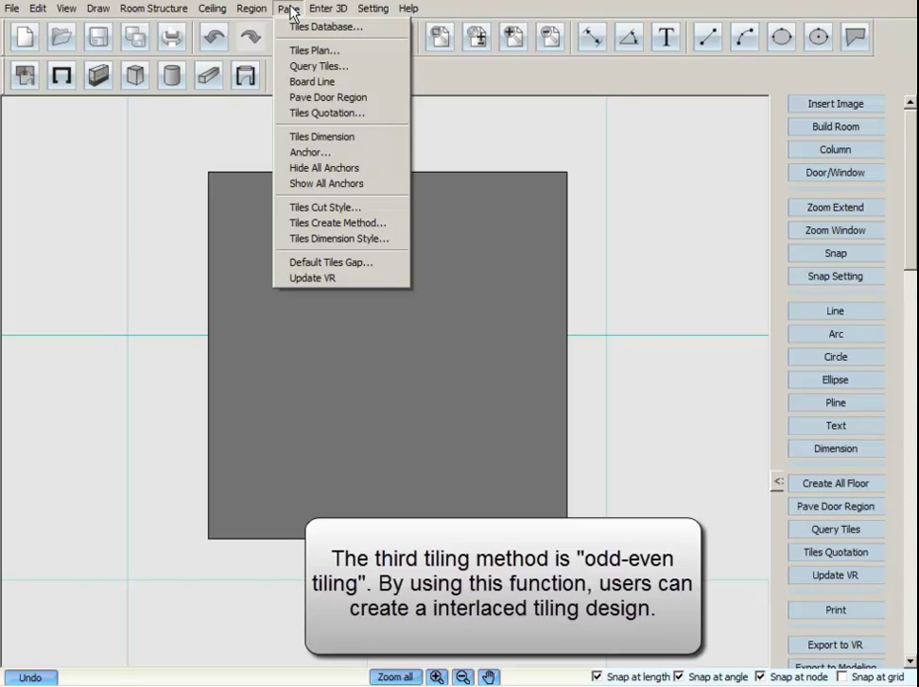
click(297, 66)
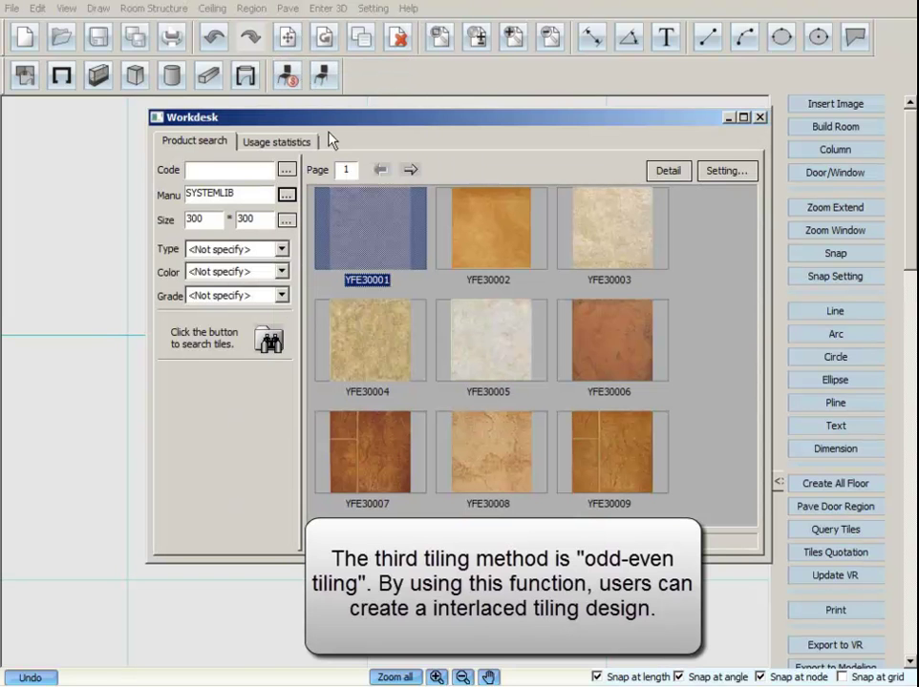
double_click(383, 328)
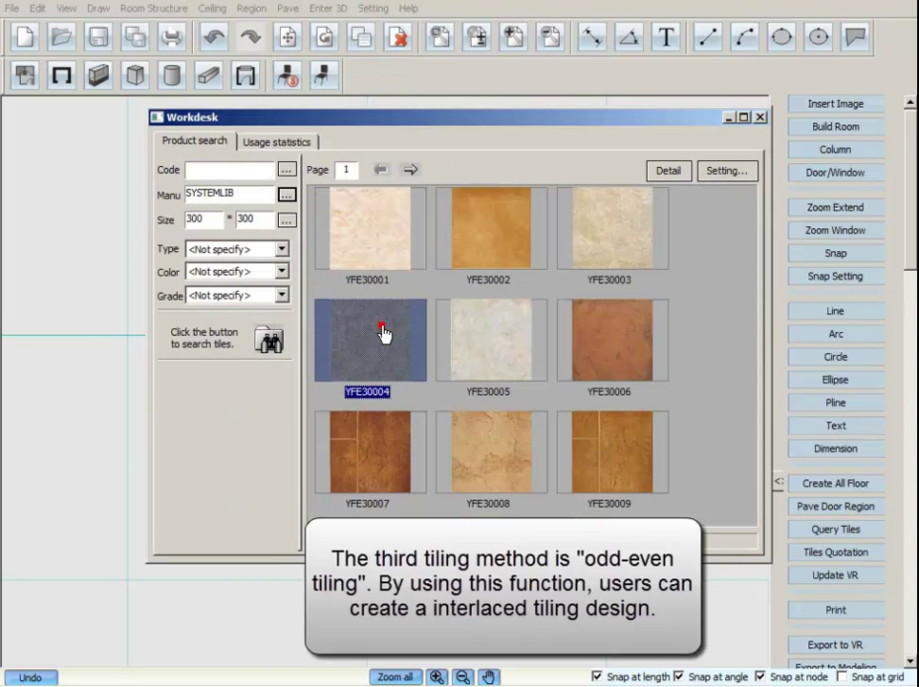
click(266, 202)
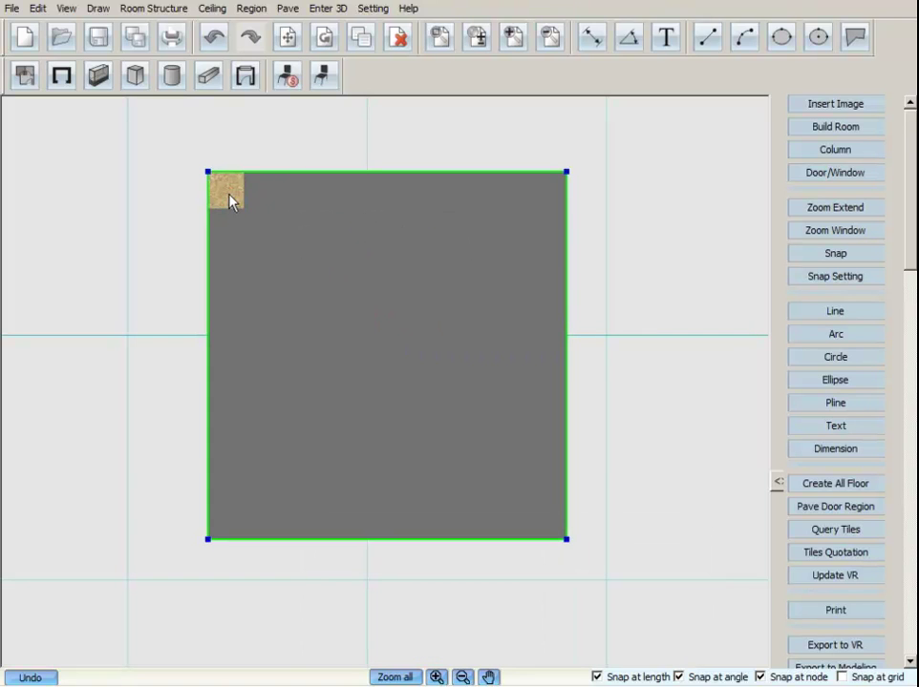
Pave the whole region with the YFE30004 corner tile using odd-even tiling
right_click(229, 200)
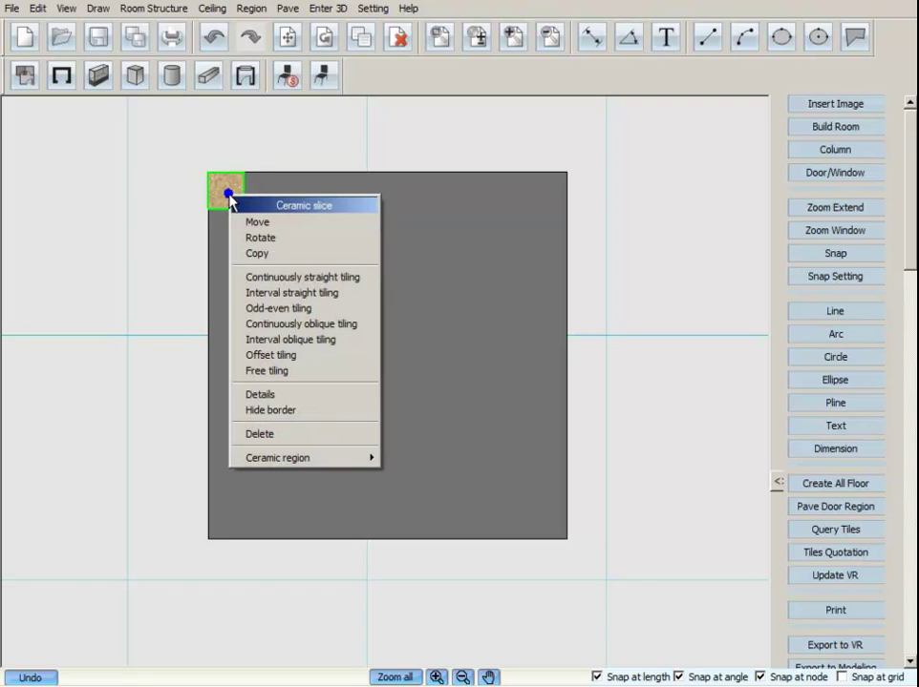
click(256, 310)
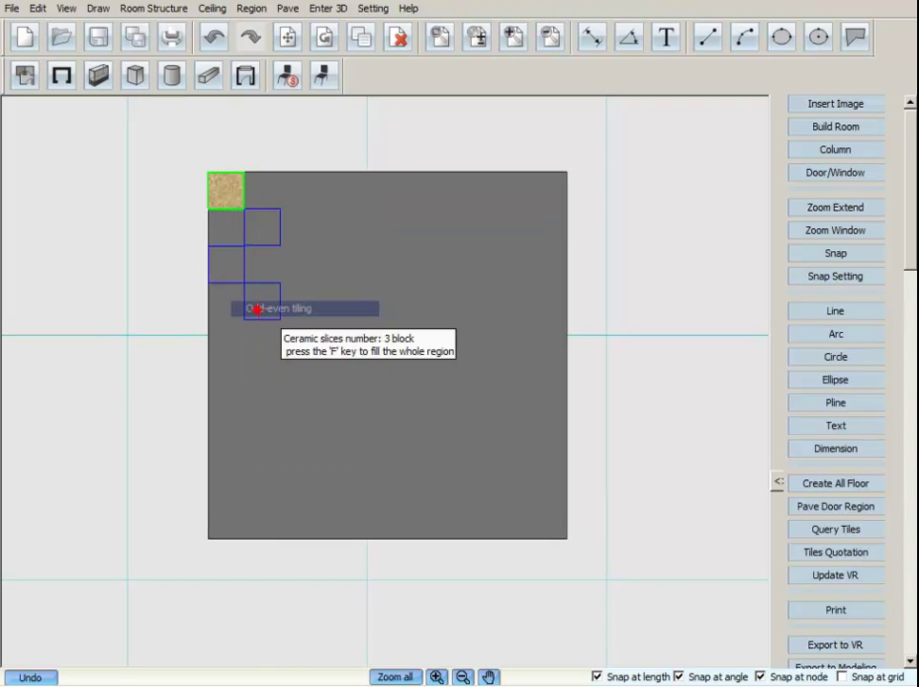
click(591, 534)
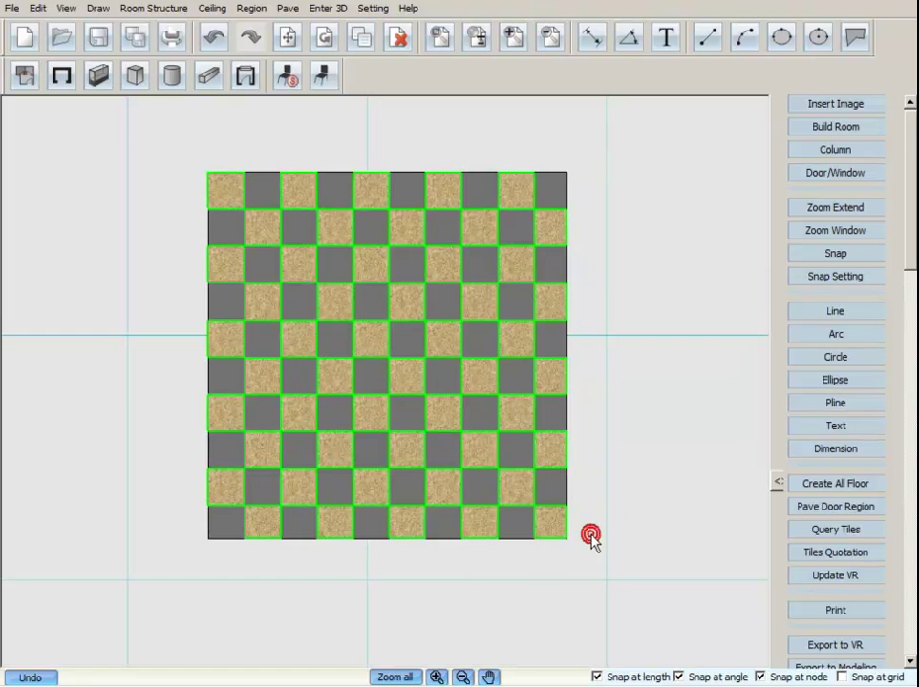
click(605, 422)
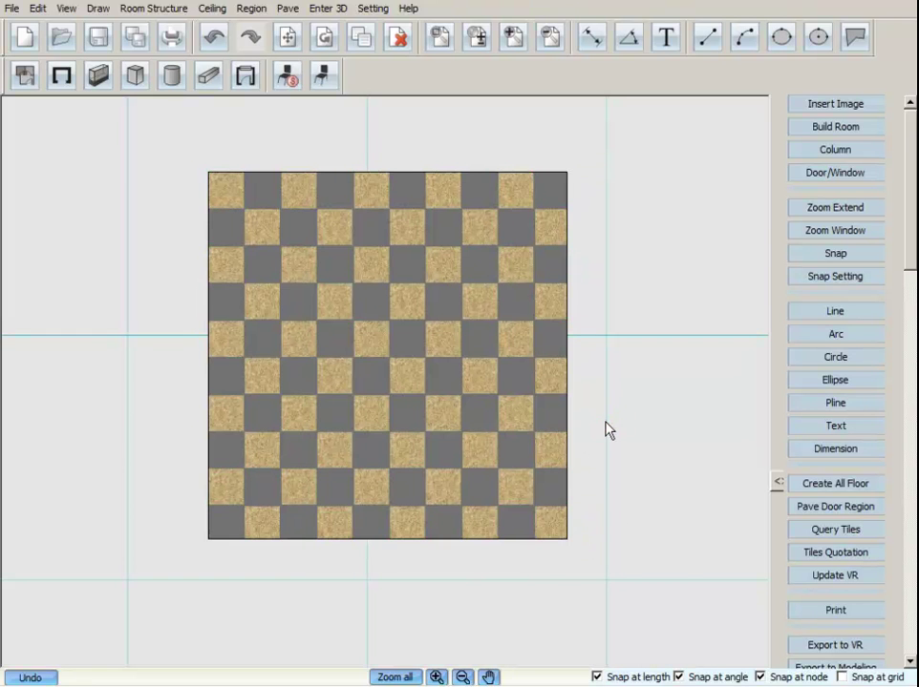
Query the tiles and place tile YFE30005 in the gap directly below the upper-left corner tile
click(289, 7)
click(304, 68)
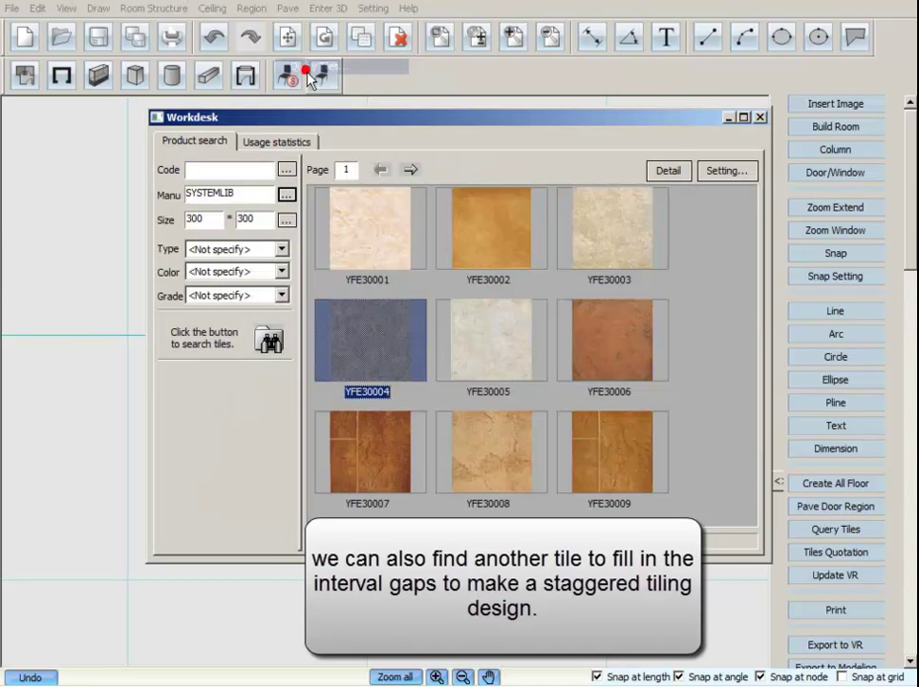
double_click(480, 353)
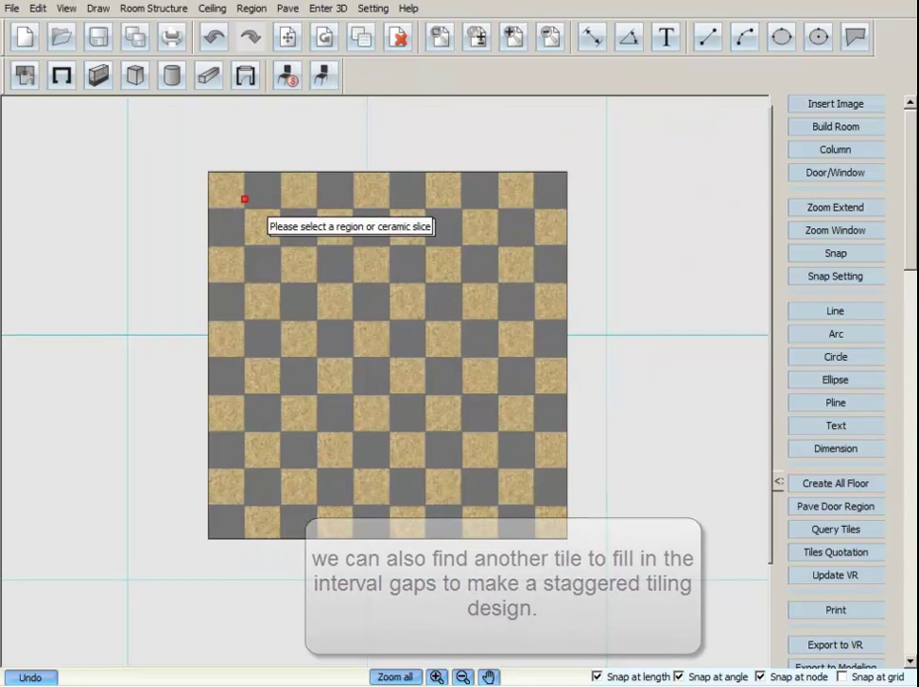
click(224, 217)
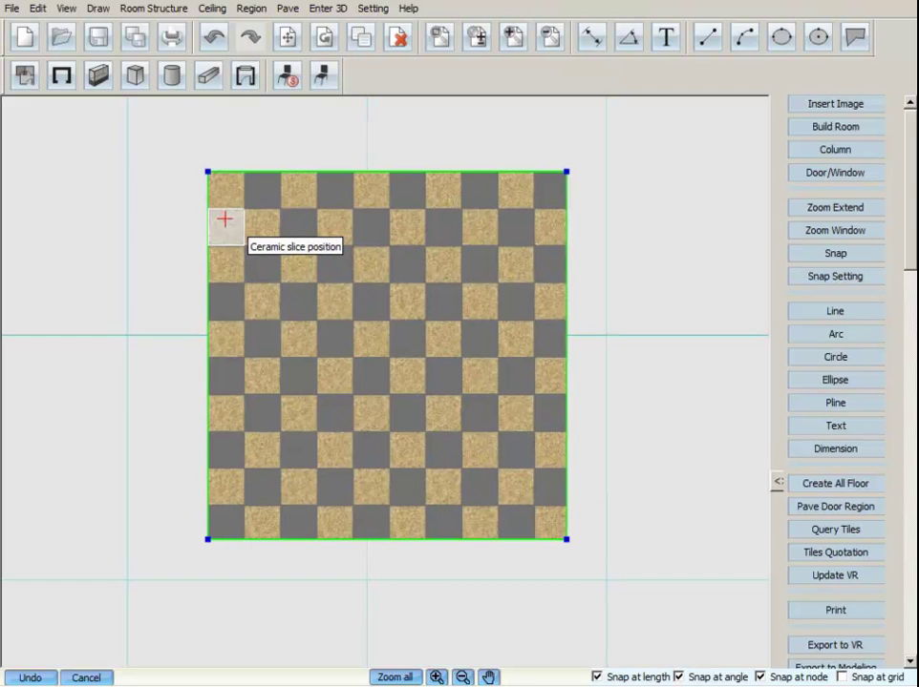
click(224, 219)
Fill the gaps from the second row downward with the YFE30005 tile using odd-even tiling
right_click(226, 226)
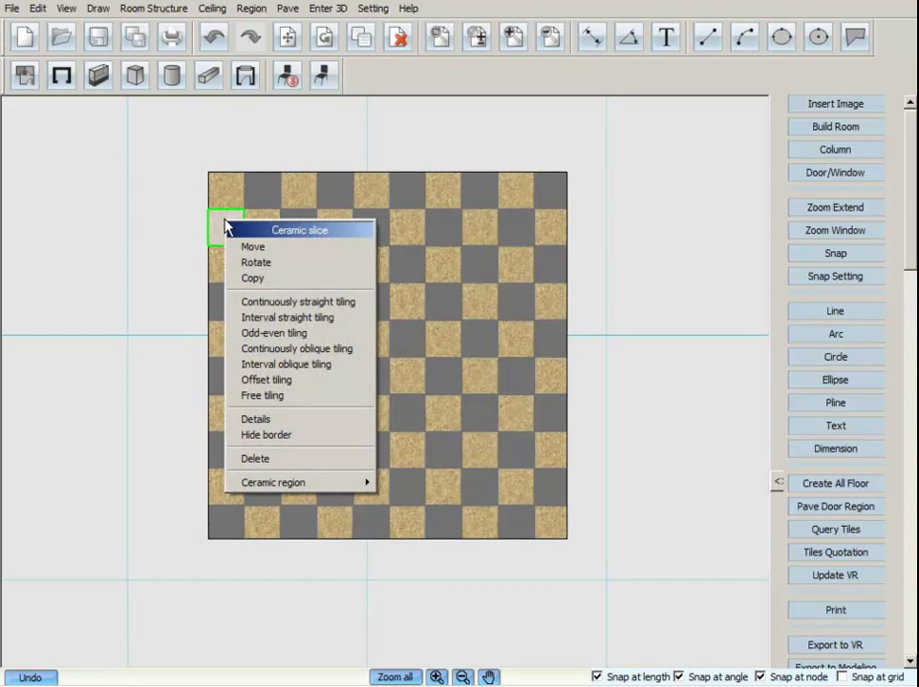
click(250, 333)
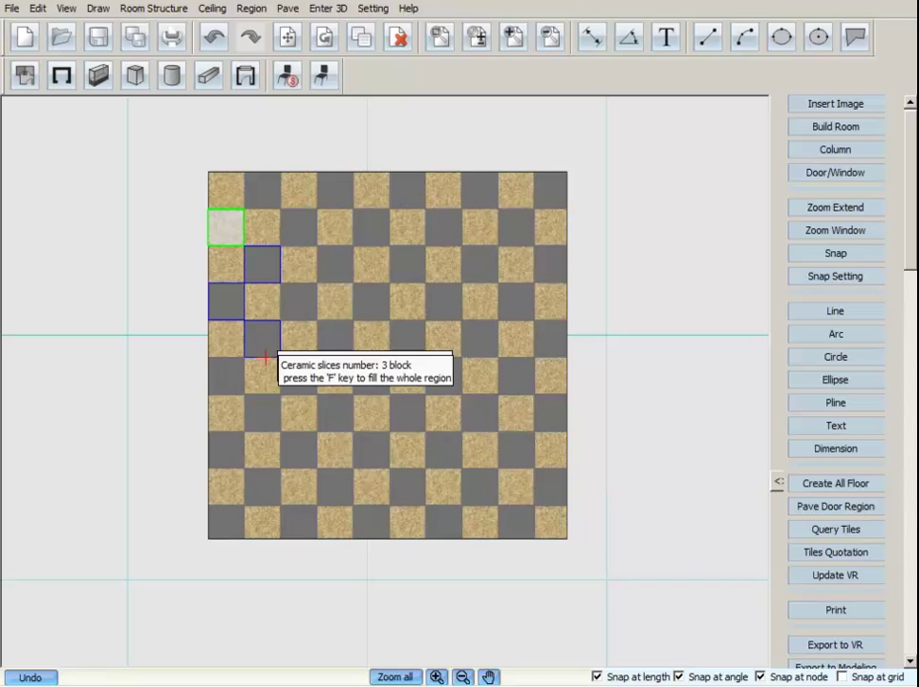
click(597, 539)
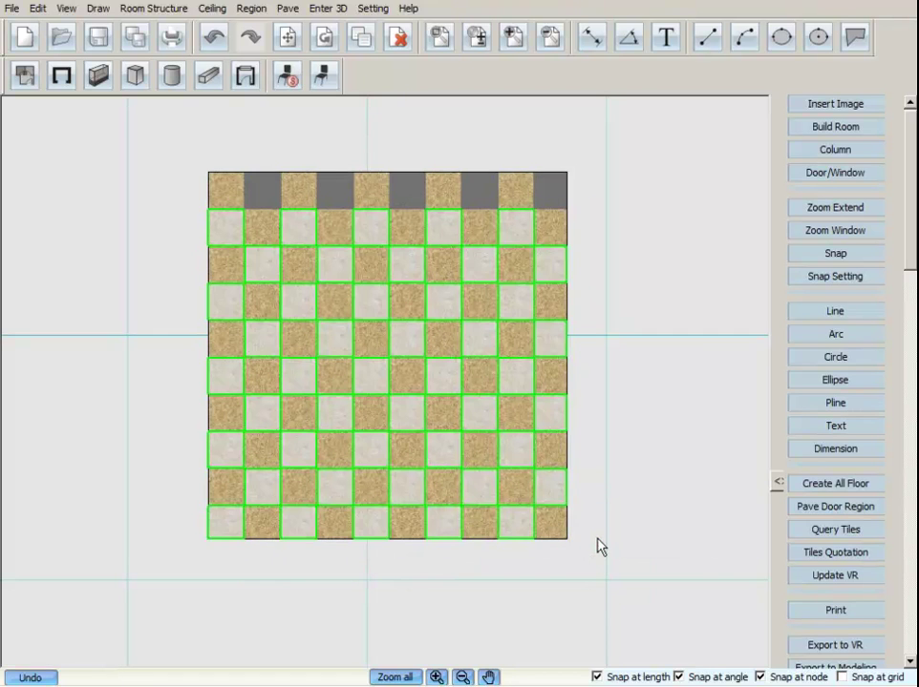
right_click(597, 540)
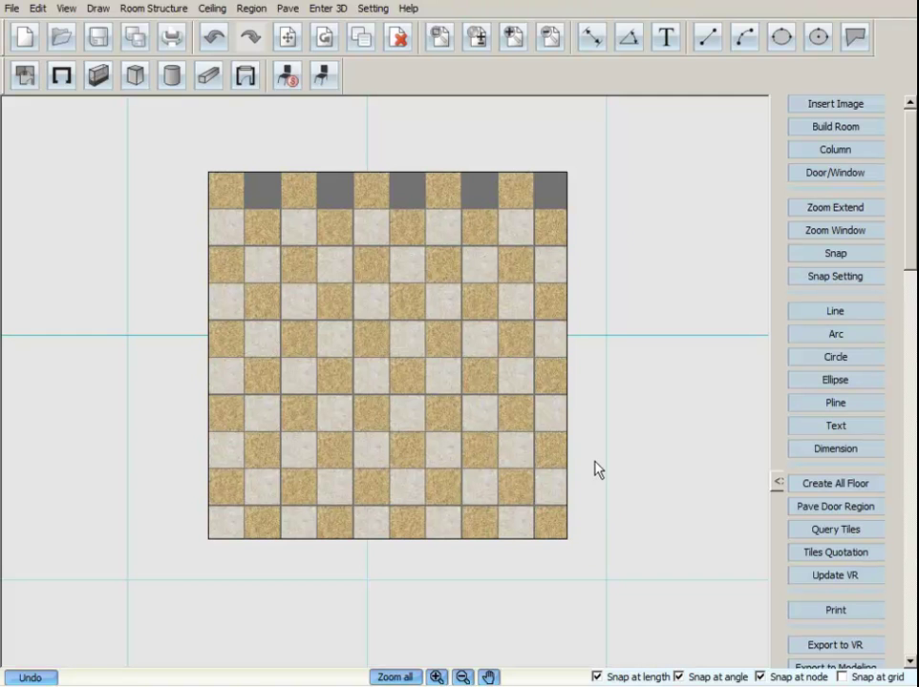
Fill the empty gaps in the top row with the YFE30005 tile using odd-even tiling from the second row's first tile
right_click(245, 225)
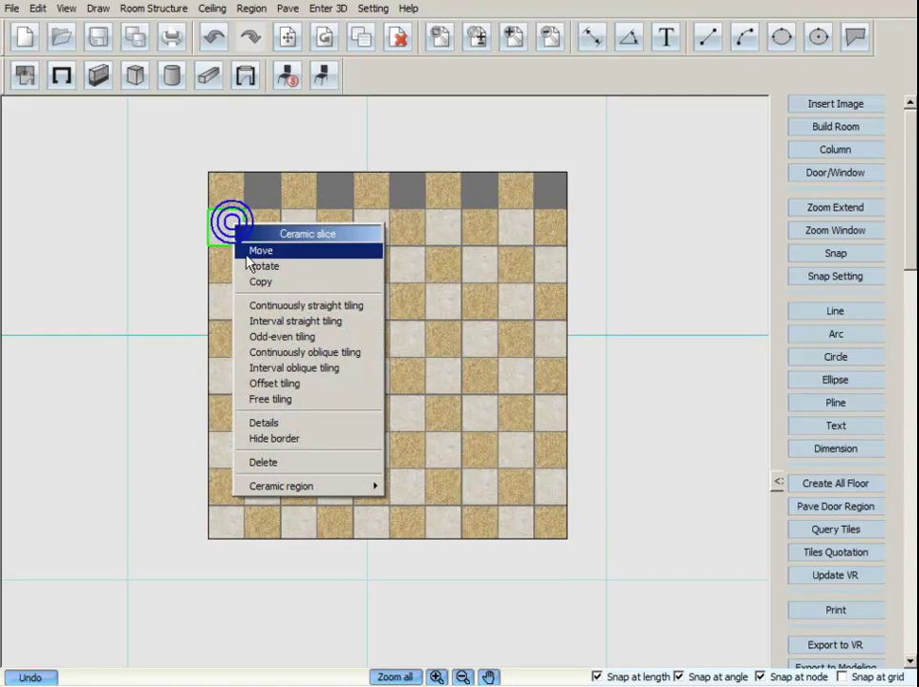
click(275, 334)
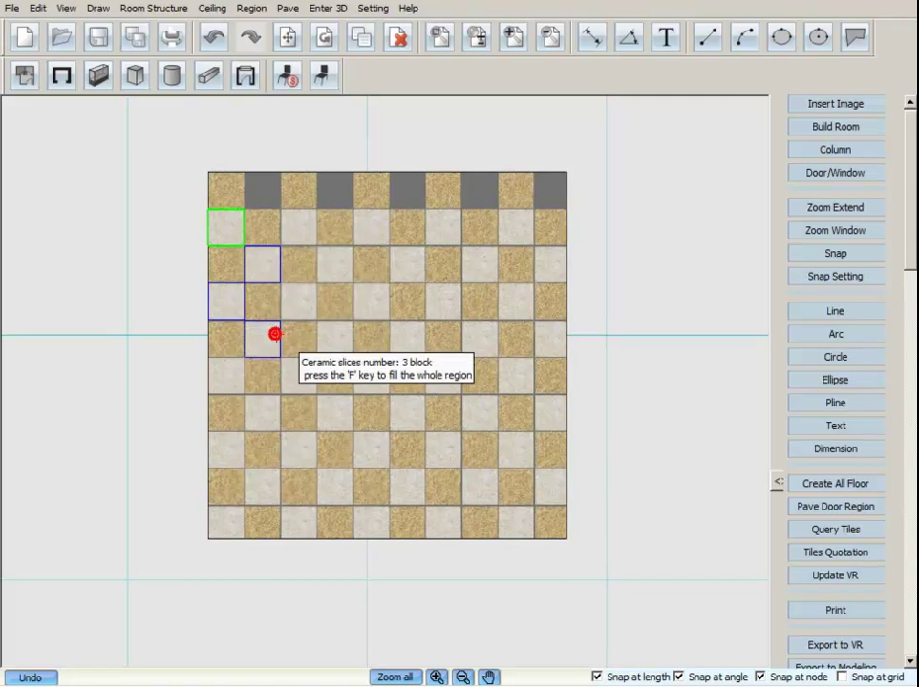
click(571, 147)
click(615, 257)
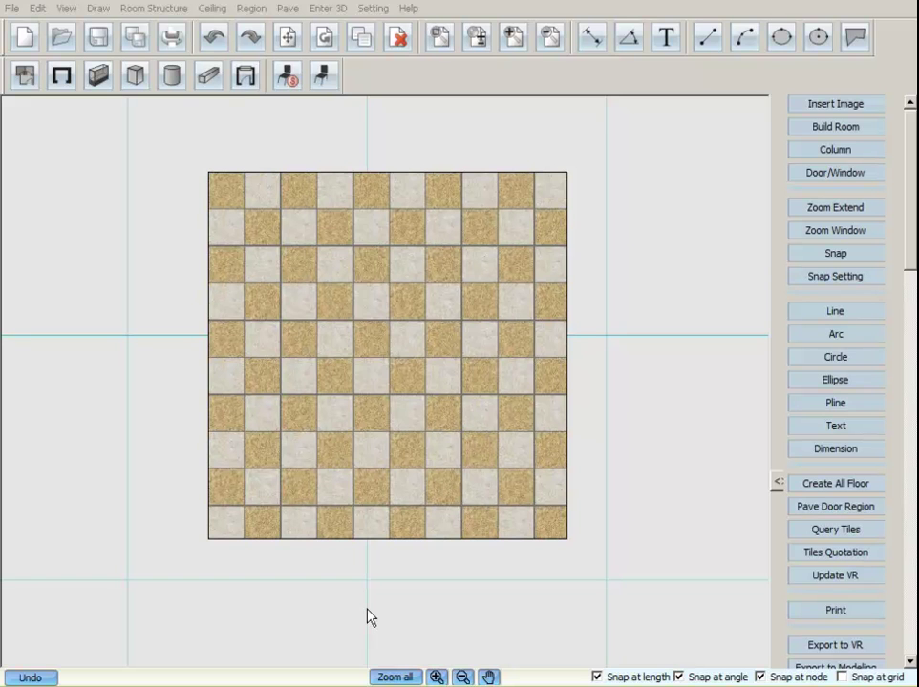
Query the tiles and place tile YFE30002 in the upper-left corner of the next empty square region
middle_drag(365, 620, 621, 62)
middle_drag(450, 396, 534, 158)
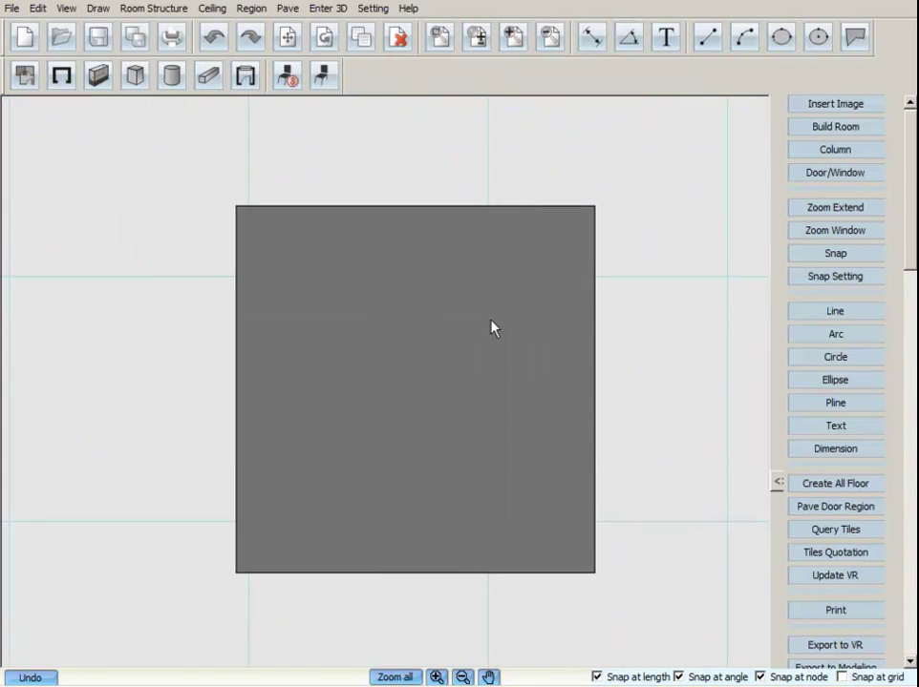
middle_drag(381, 607, 375, 580)
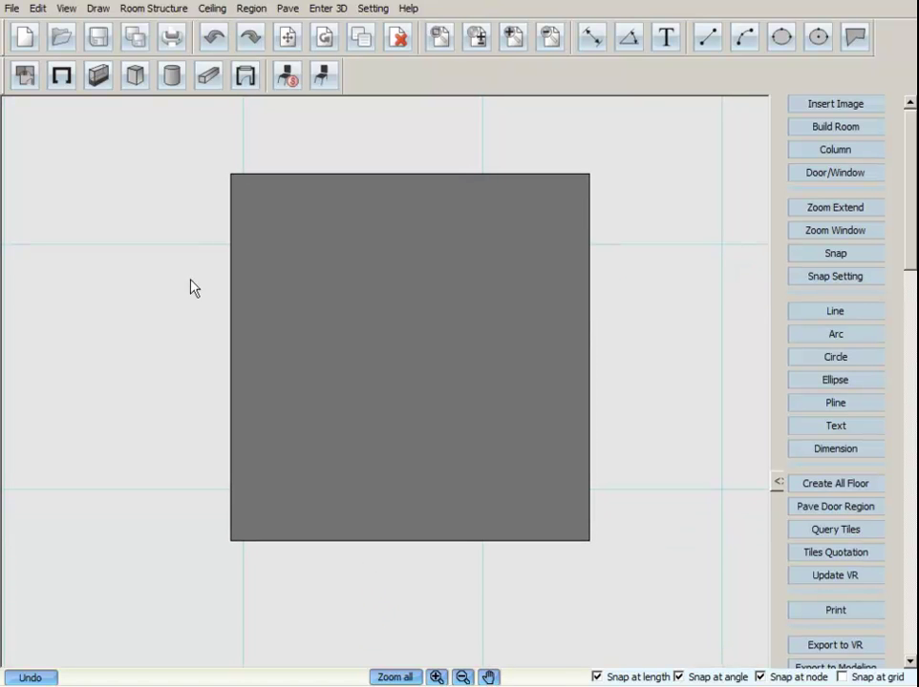
click(288, 7)
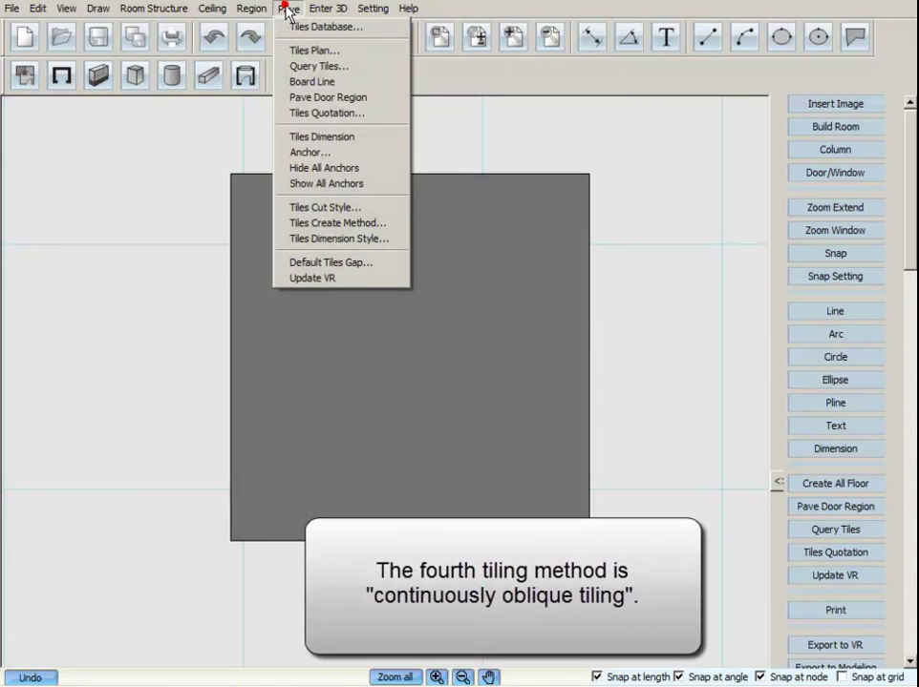
click(311, 66)
click(459, 238)
double_click(459, 238)
click(349, 240)
click(253, 194)
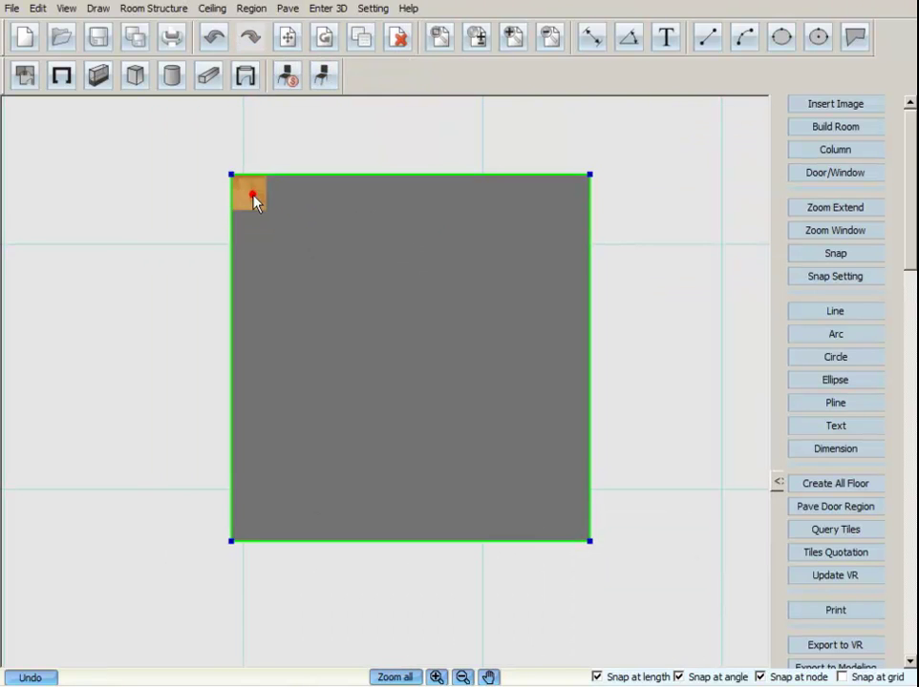
Pave the area above the region's descending diagonal with the YFE30002 corner tile using continuously oblique tiling
right_click(253, 197)
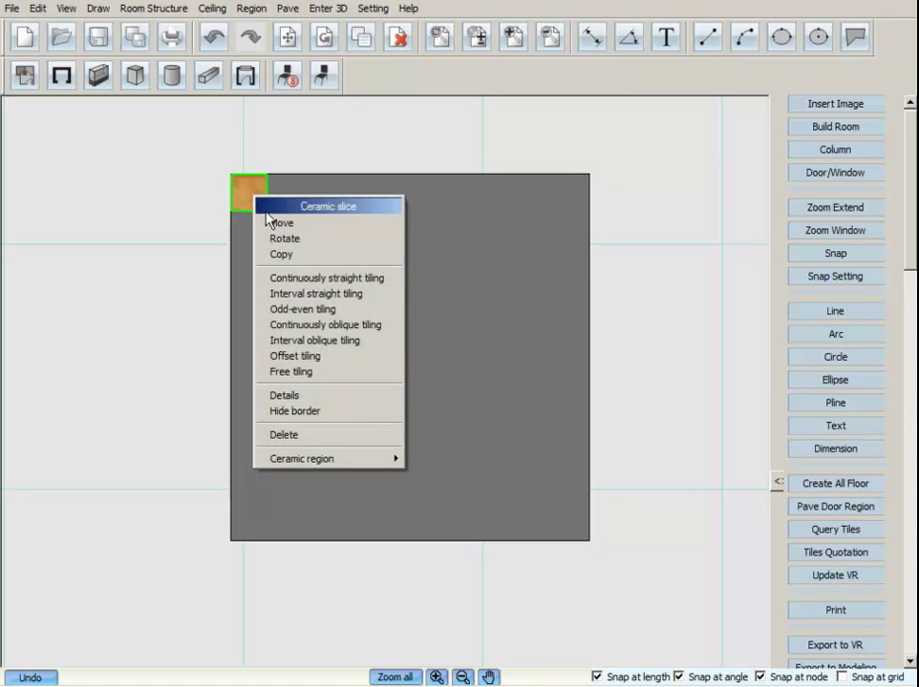
click(282, 324)
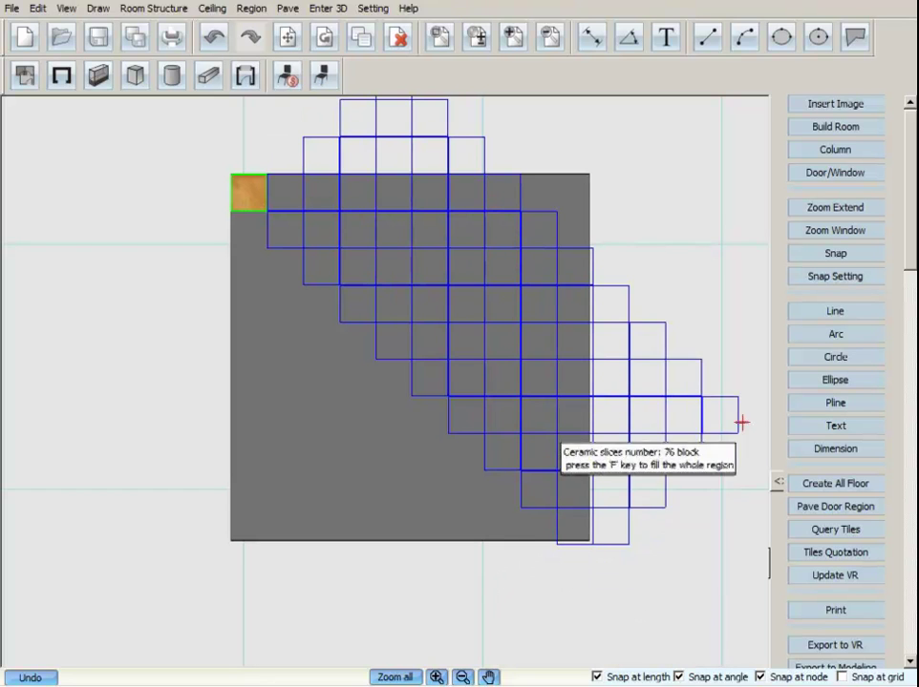
click(740, 363)
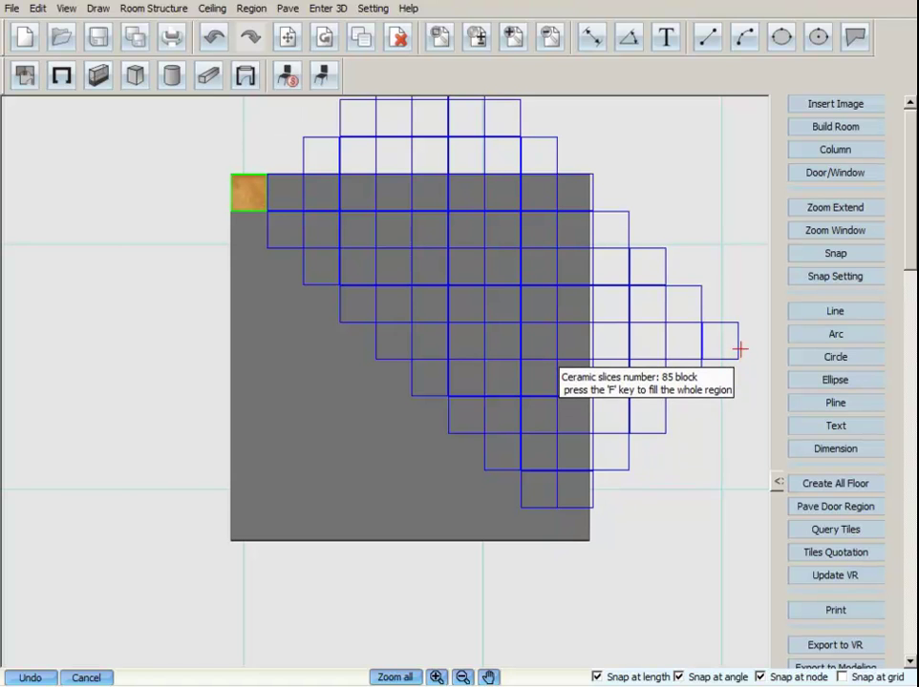
click(740, 350)
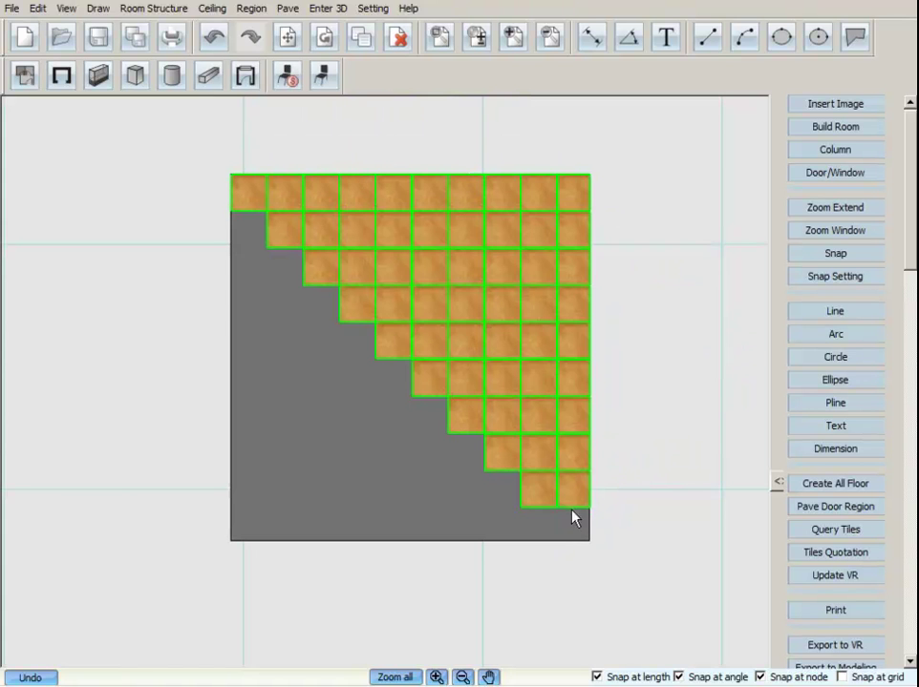
Extend the YFE30002 tiles into the region's lower-right corner using continuously oblique tiling from the lowest diagonal tile
right_click(550, 493)
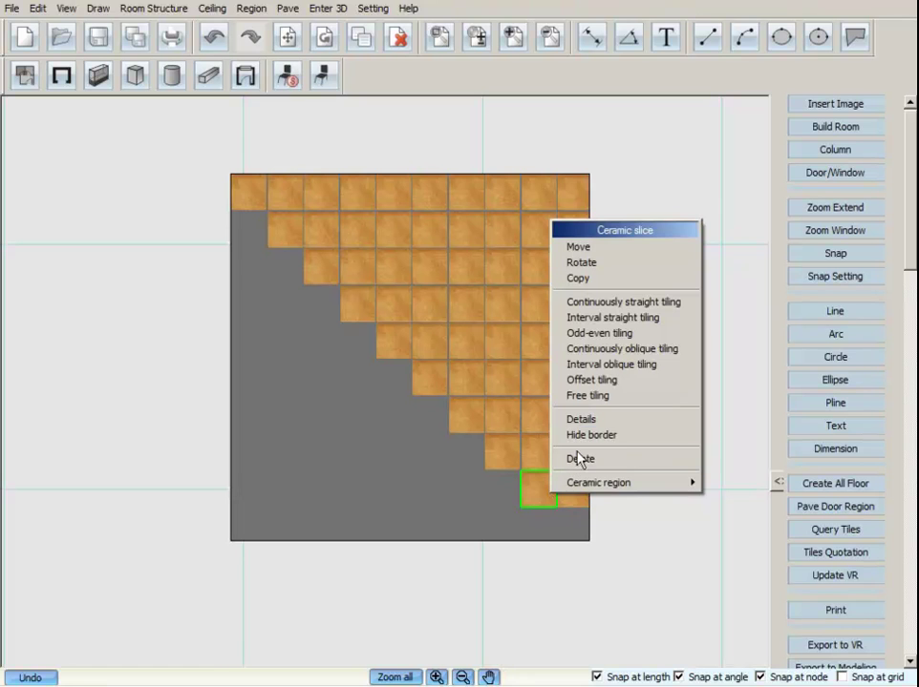
click(619, 350)
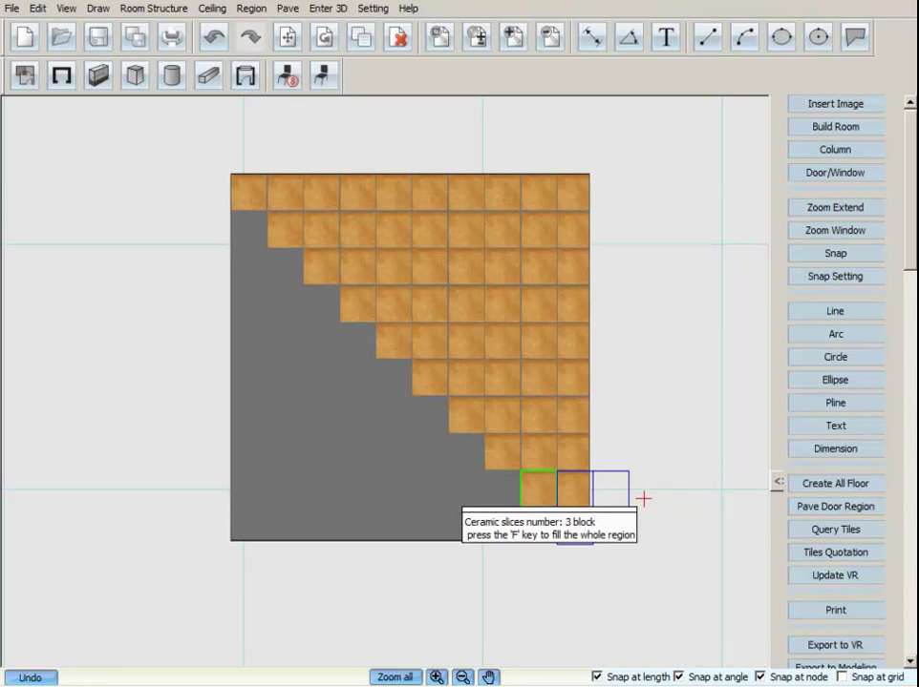
click(648, 520)
click(527, 588)
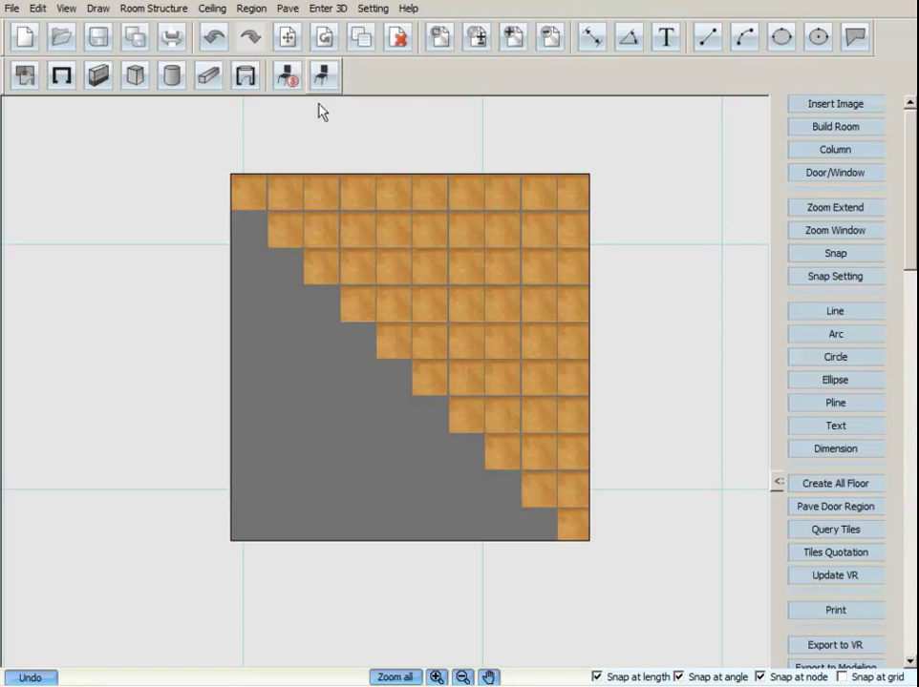
Query the tiles and place tile YFE30001 directly below the region's upper-left corner tile
click(288, 9)
click(301, 66)
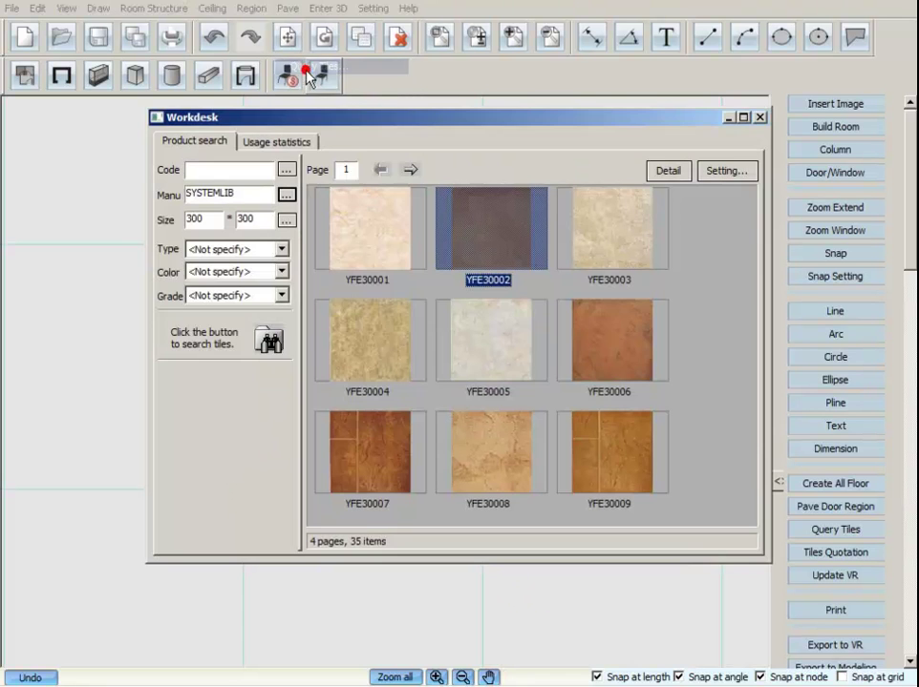
double_click(397, 247)
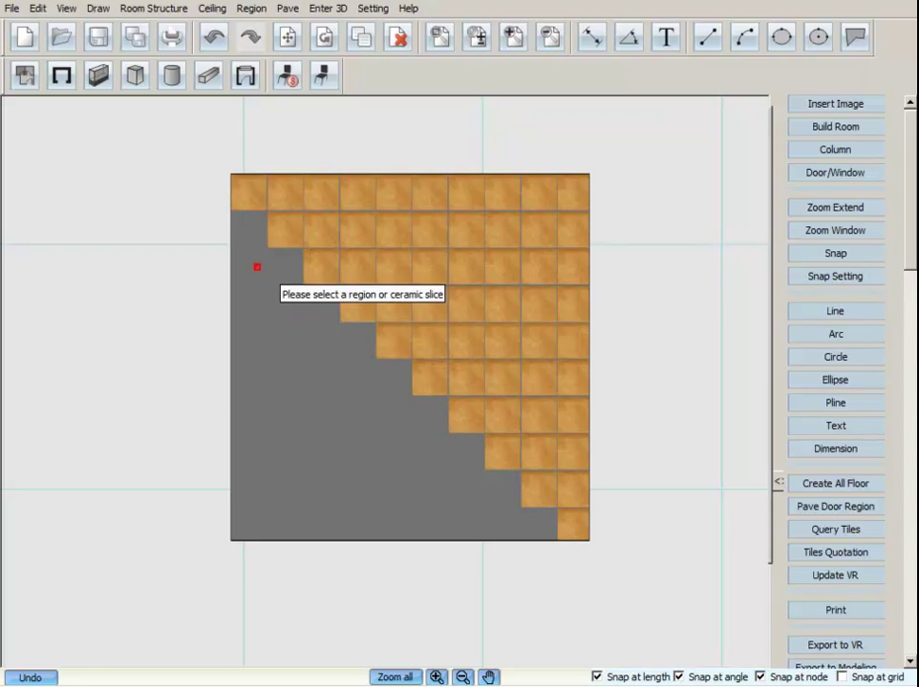
click(257, 267)
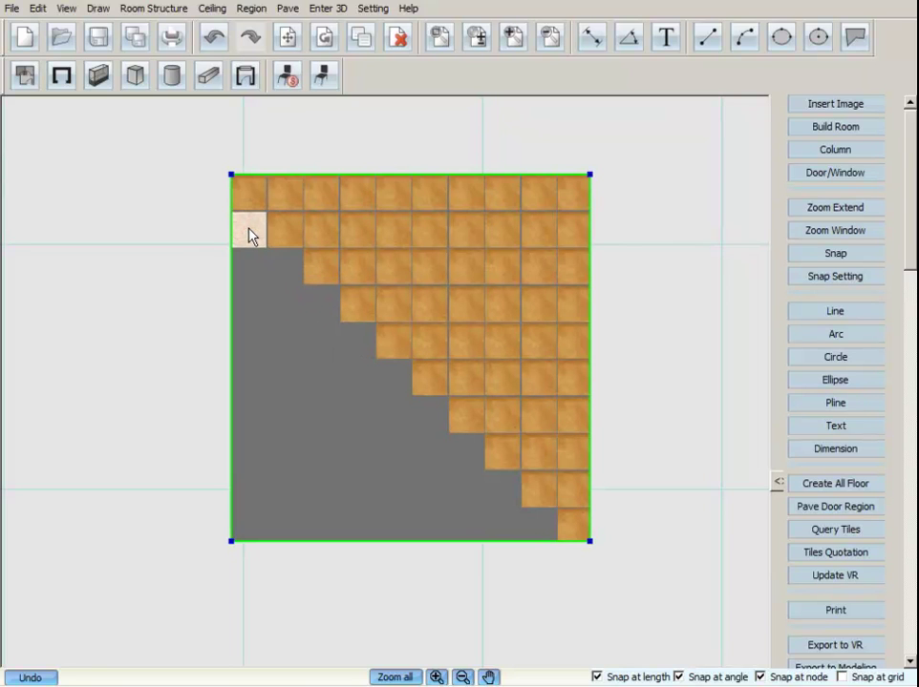
Pave a five-tile-wide diagonal band below the YFE30002 tiles with tile YFE30001 using continuously oblique tiling
right_click(251, 235)
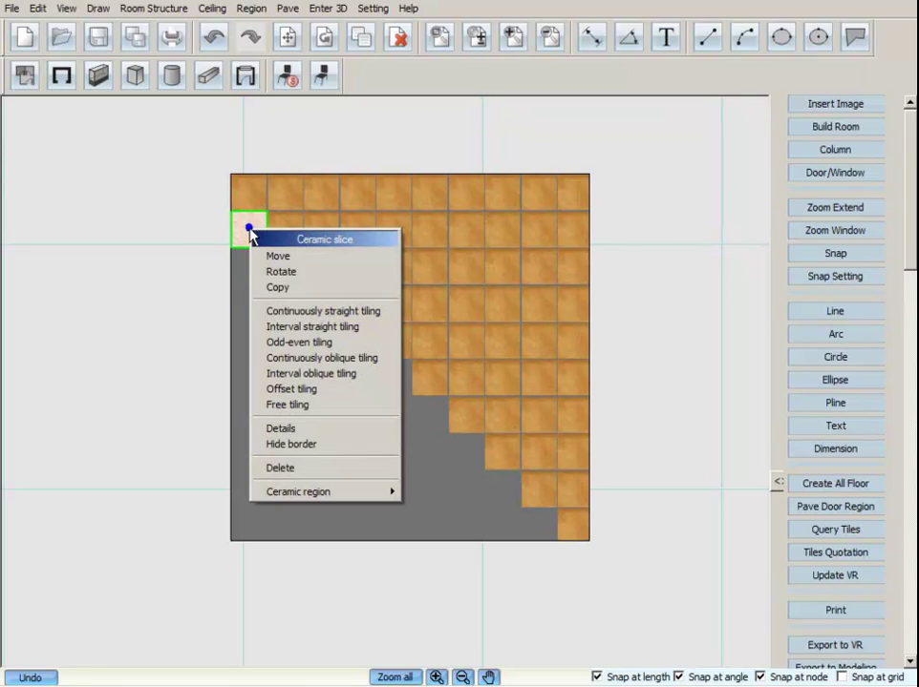
click(287, 359)
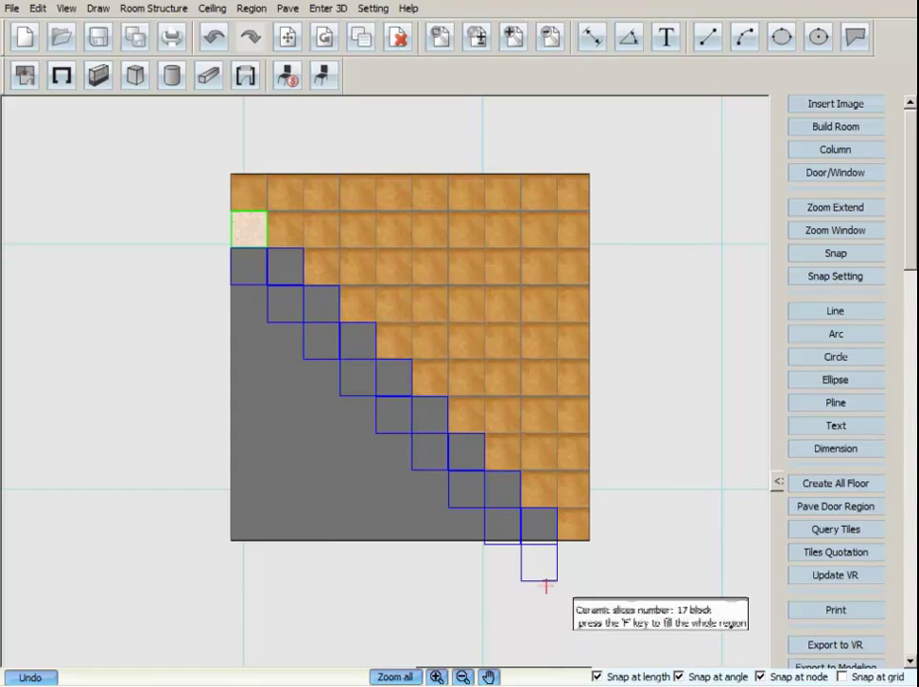
click(472, 625)
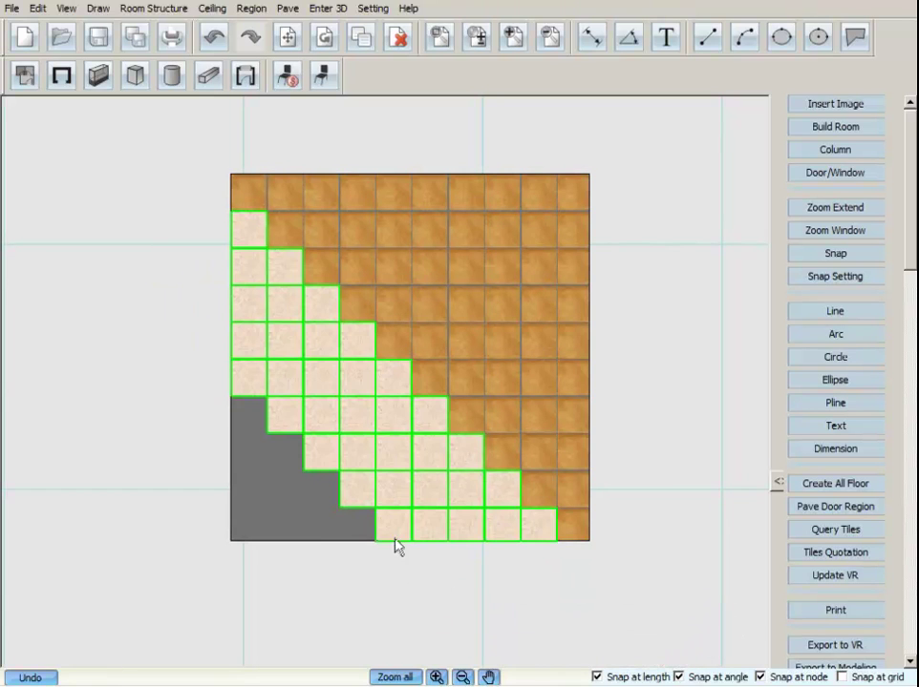
Fill the remaining lower-left corner with YFE30001 using continuously oblique tiling from the lowest tile in the first column
right_click(251, 393)
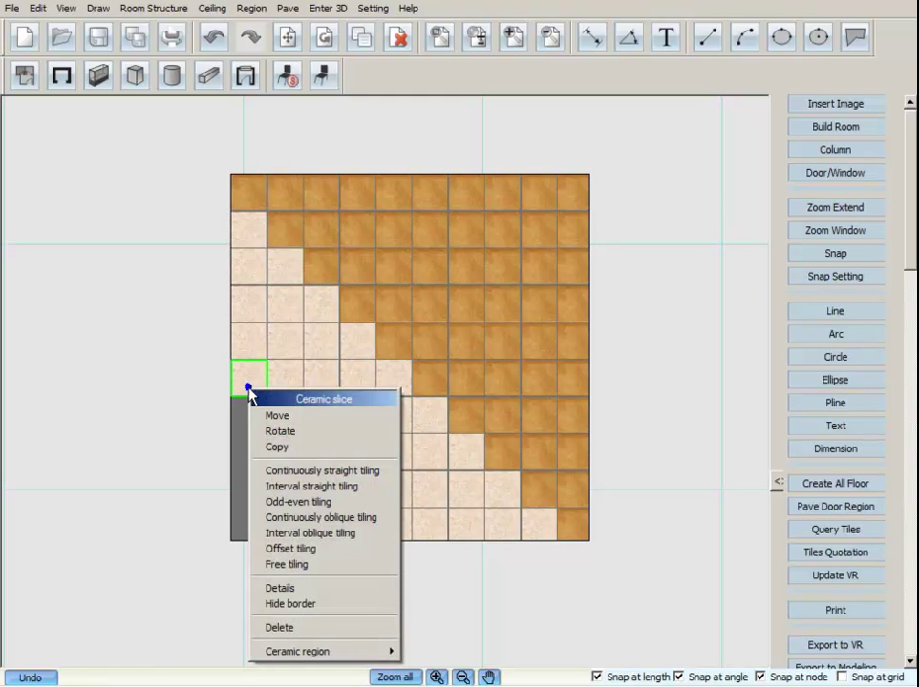
click(275, 518)
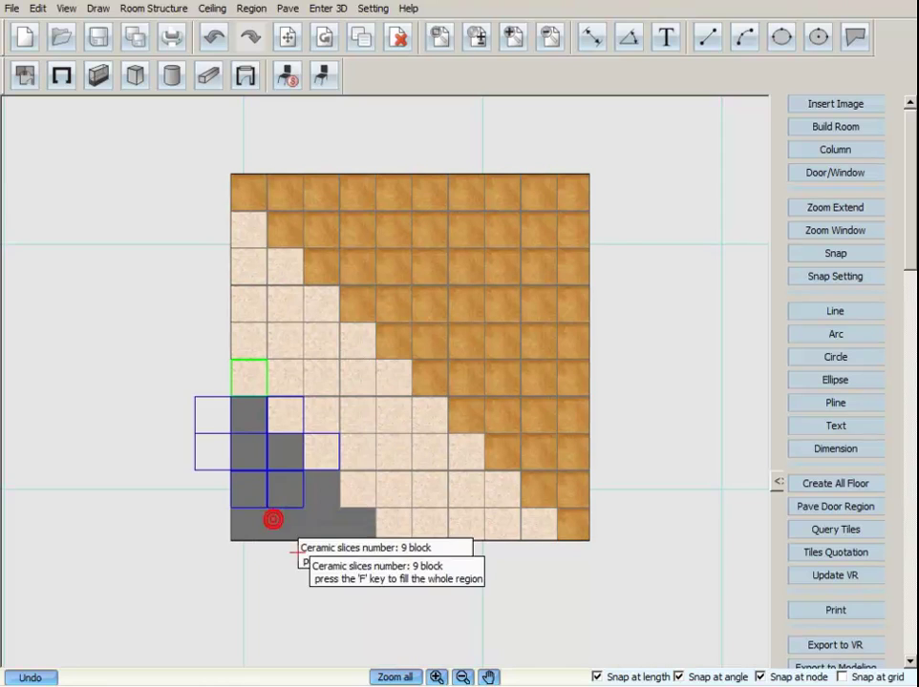
click(323, 637)
click(336, 619)
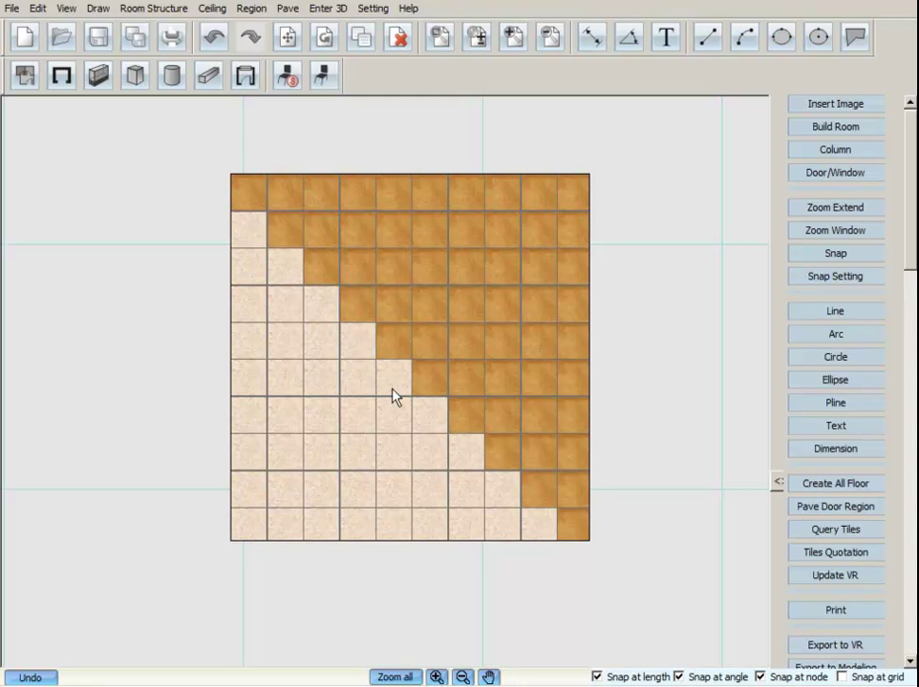
Query the tiles and place tile YFE30006 in the upper-left corner of the empty region beside the two-tone one
middle_drag(162, 374, 558, 367)
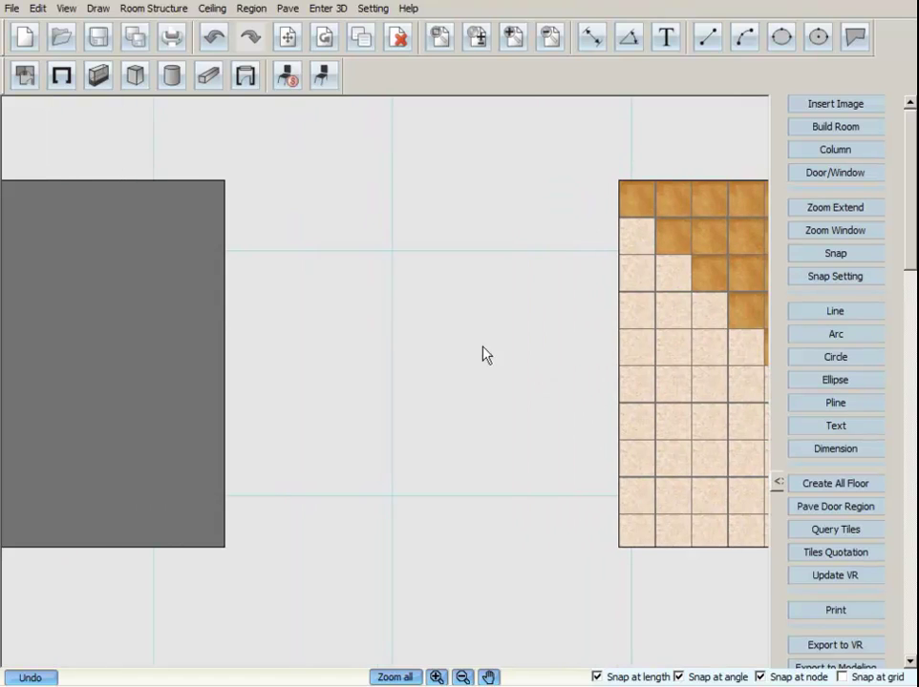
middle_drag(322, 349, 713, 356)
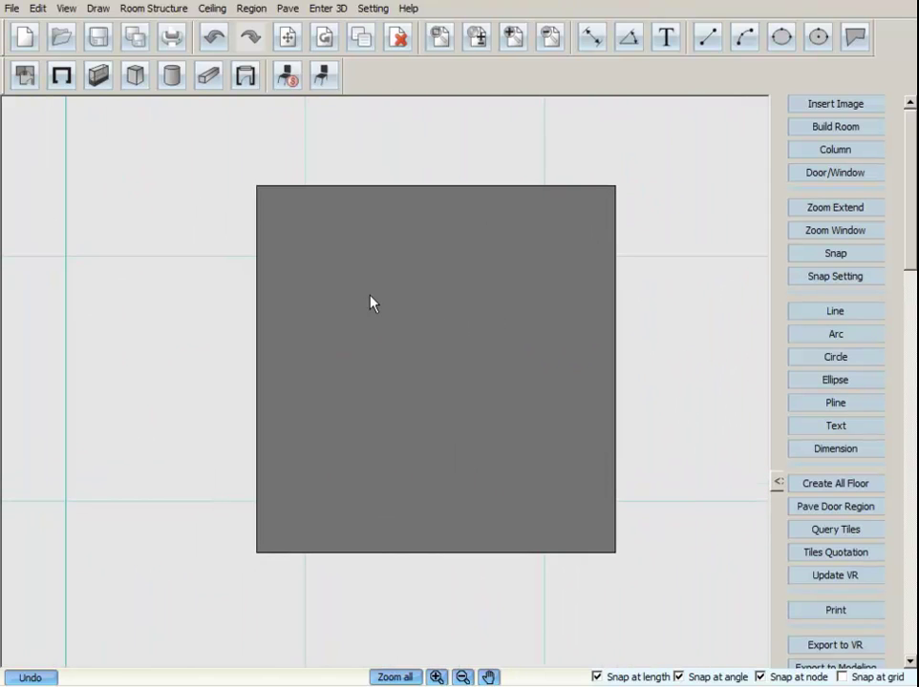
click(291, 9)
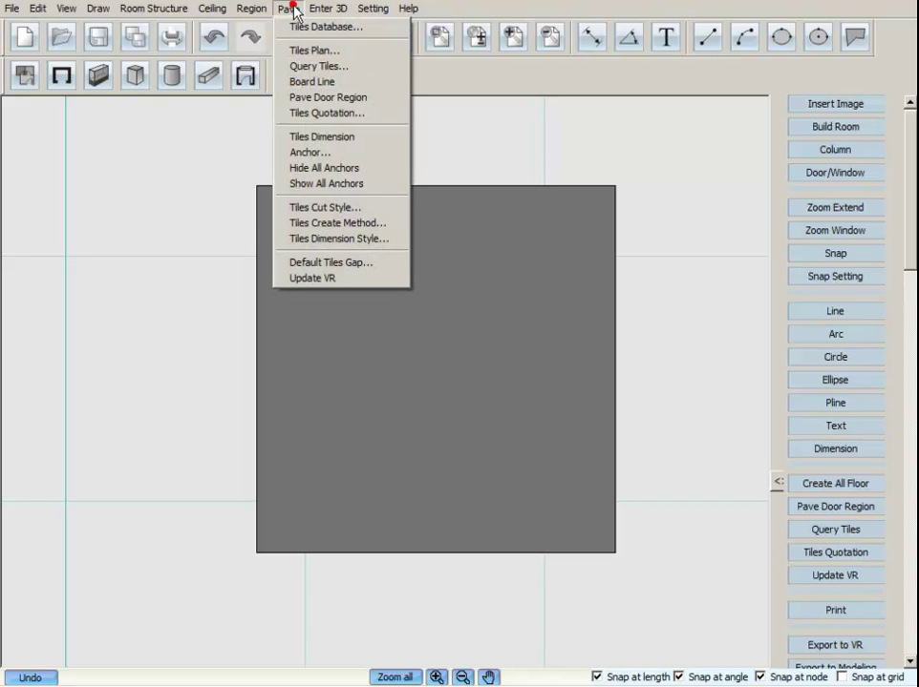
click(307, 67)
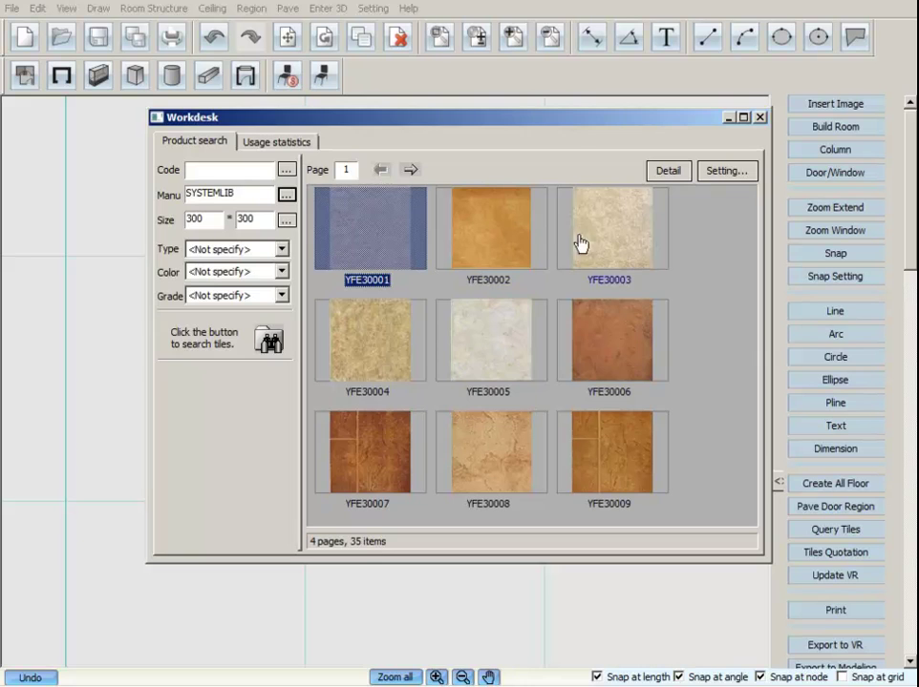
double_click(611, 330)
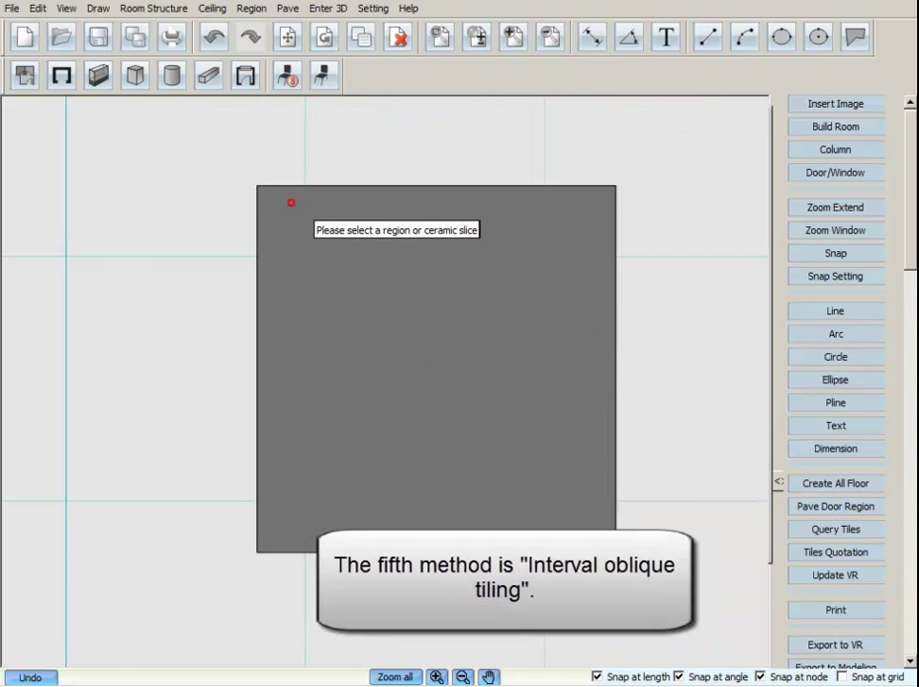
click(288, 200)
click(282, 207)
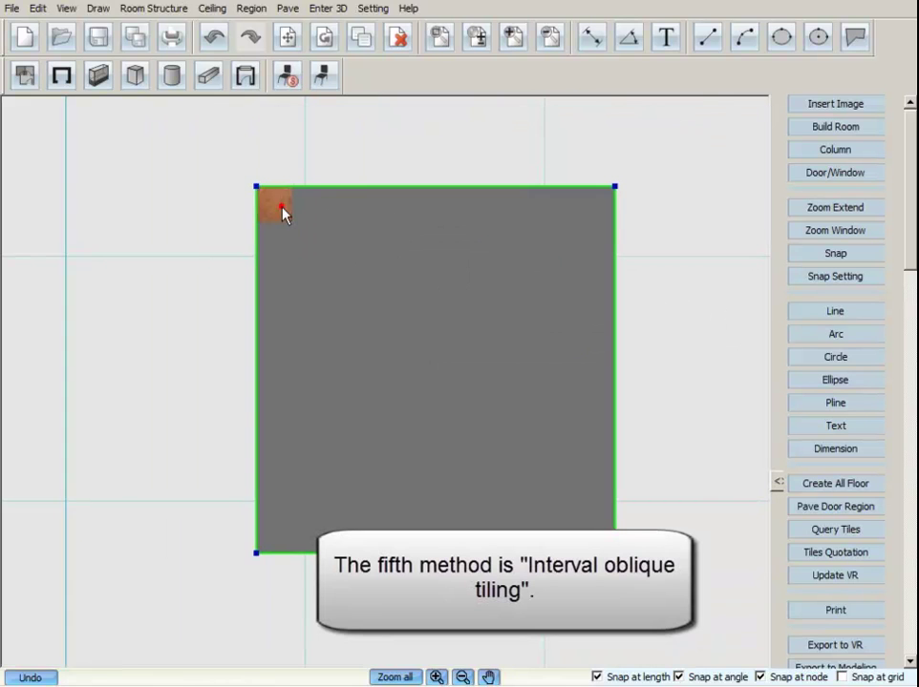
Pave alternating cells above the descending diagonal with the YFE30006 corner tile using interval oblique tiling
right_click(284, 210)
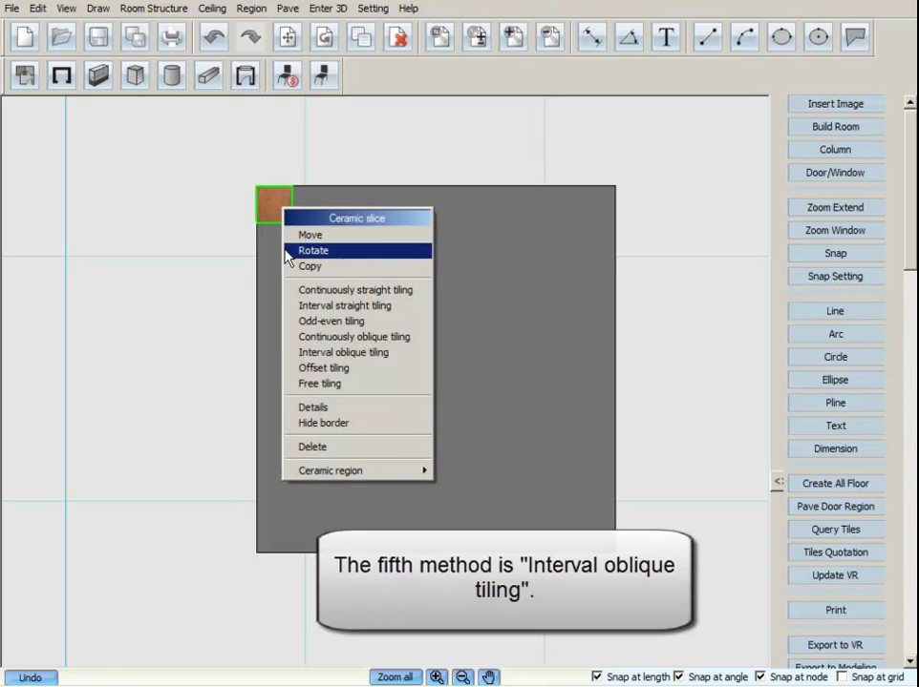
click(304, 353)
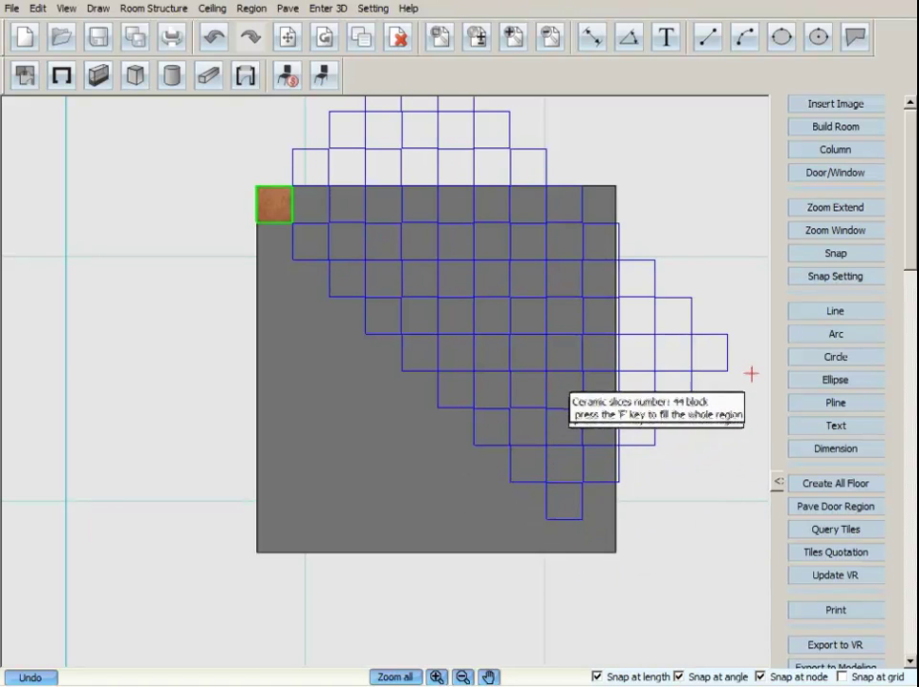
click(726, 274)
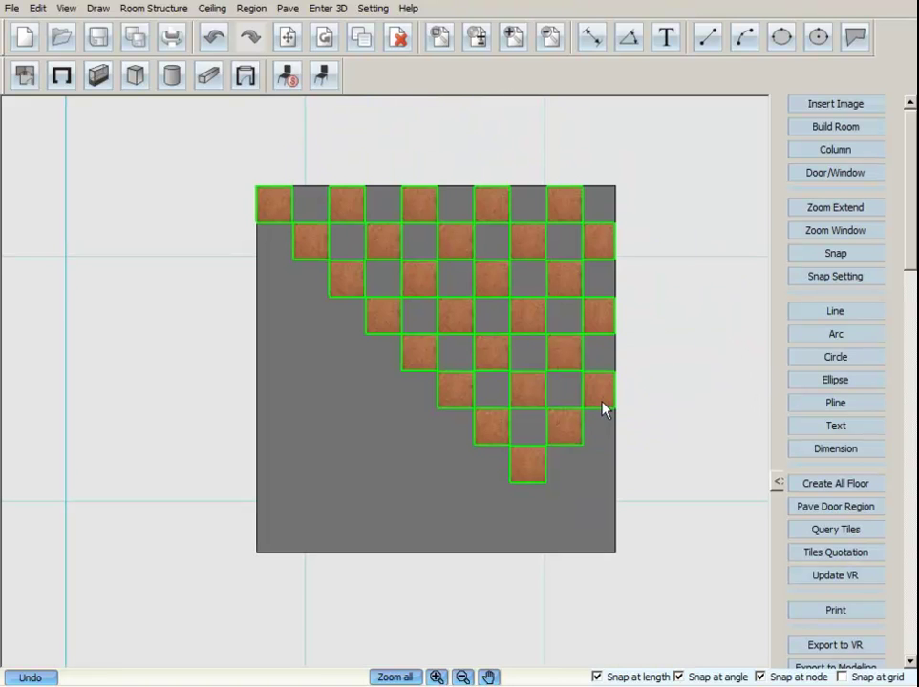
Extend the alternating YFE30006 pattern to the region's lower-right corner using interval oblique tiling from the lowest diagonal tile
right_click(532, 466)
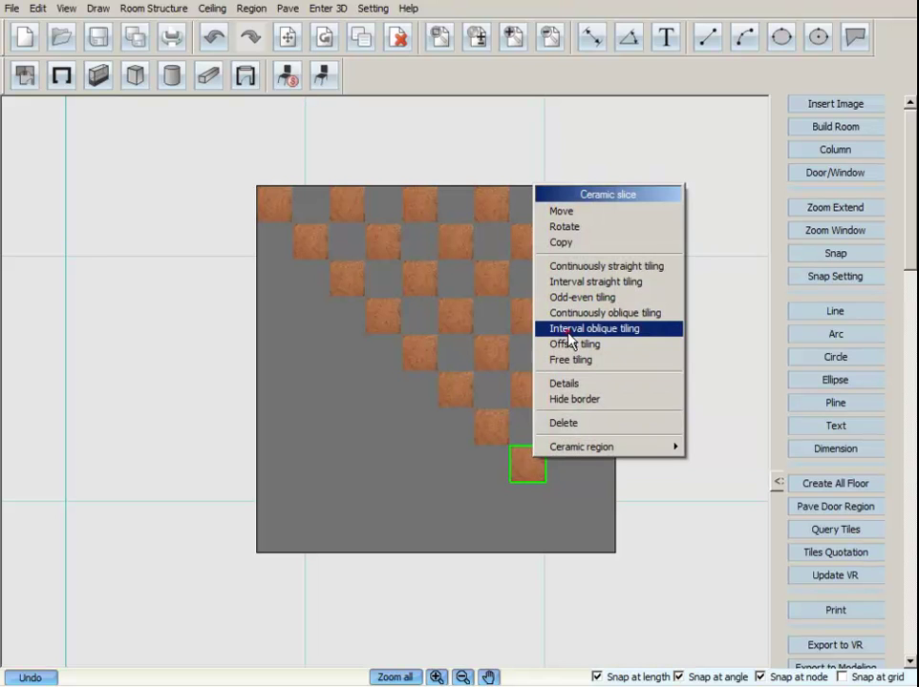
click(540, 329)
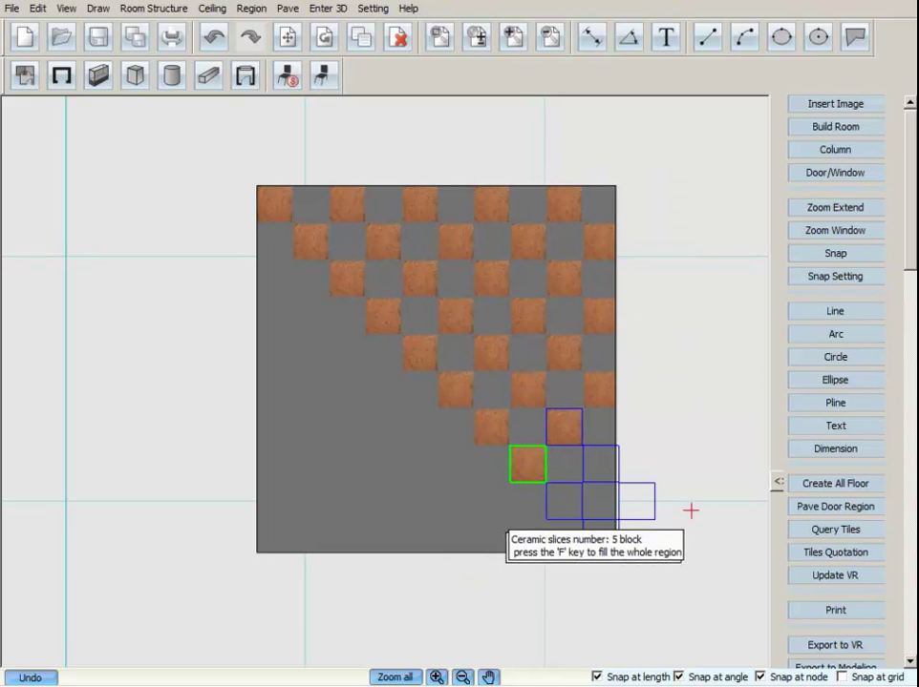
click(716, 484)
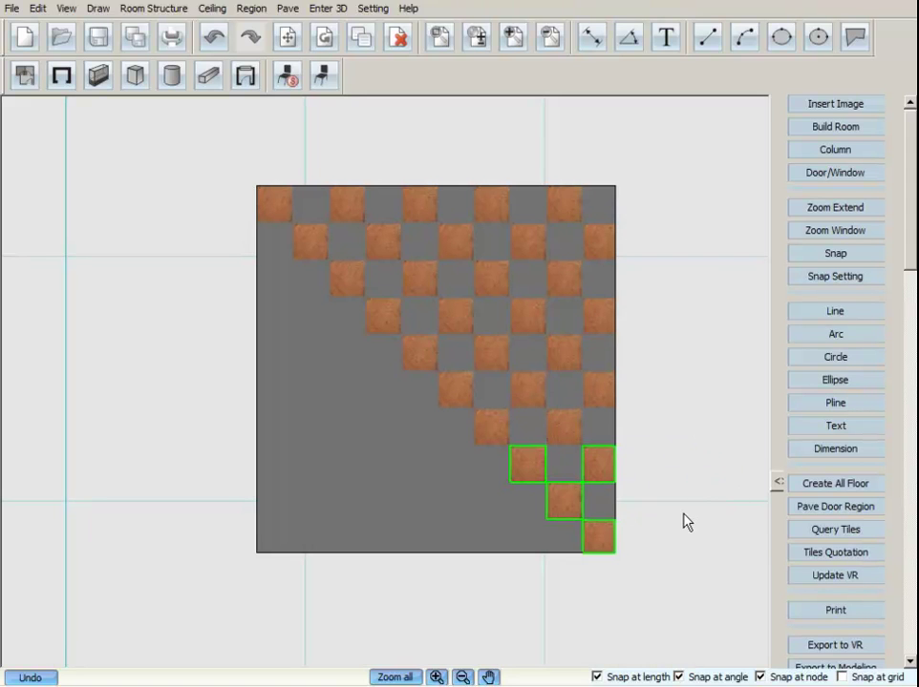
Query the tiles and place a light cream tile directly below the terracotta tile in the region's upper-left corner
click(332, 155)
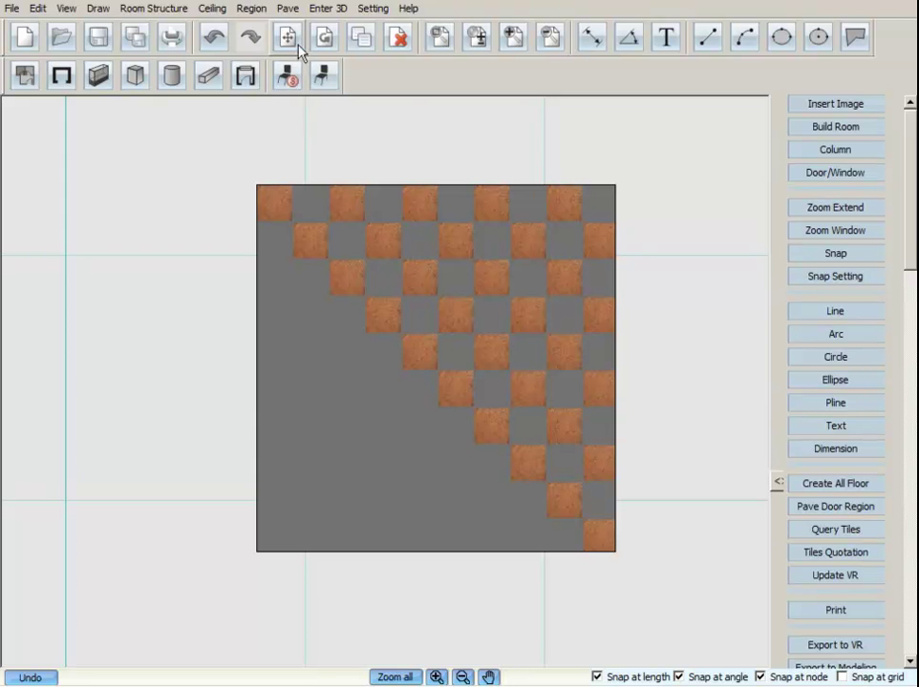
click(288, 10)
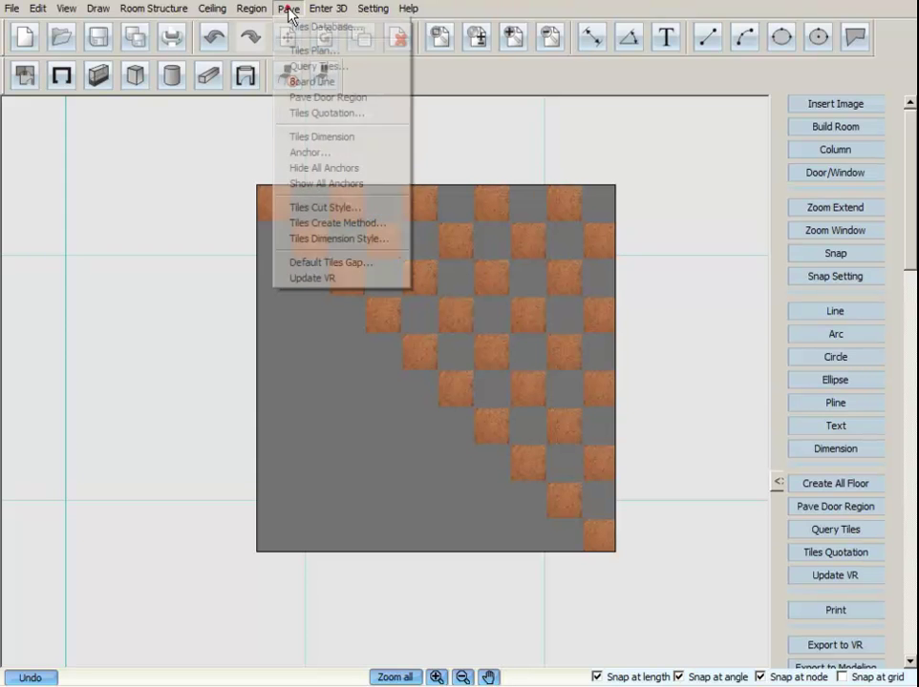
click(315, 67)
click(384, 256)
double_click(384, 255)
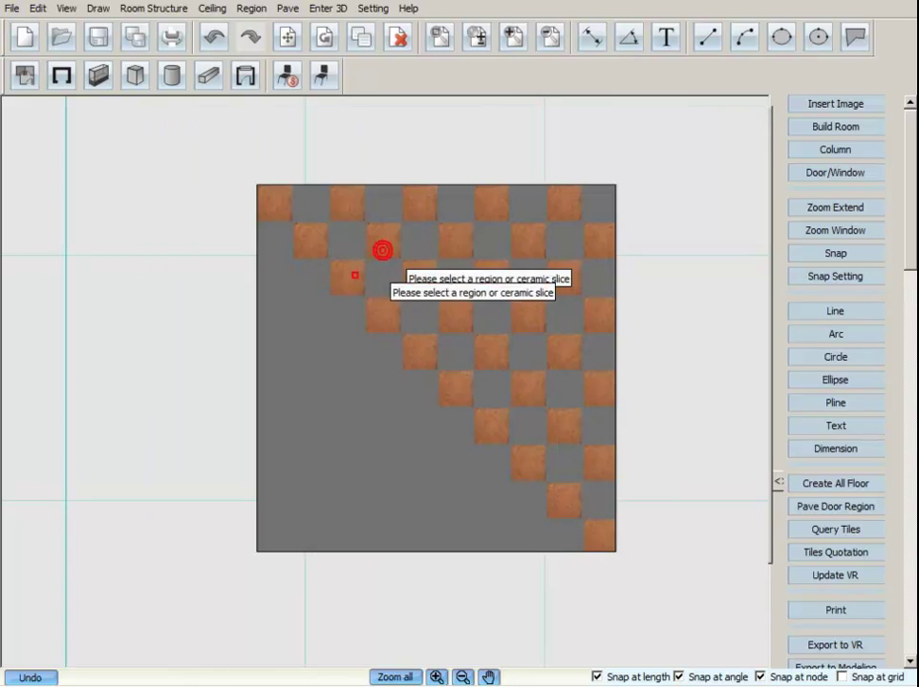
click(274, 240)
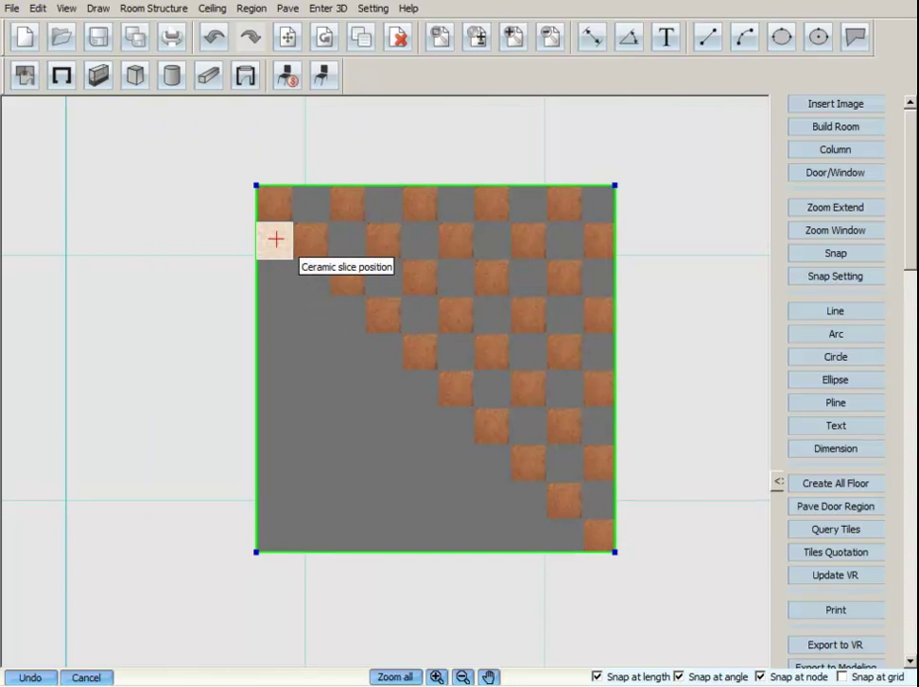
click(275, 239)
Pave alternating cells below the terracotta diagonal with the cream tile using interval oblique tiling down to the region's lower edge
right_click(276, 246)
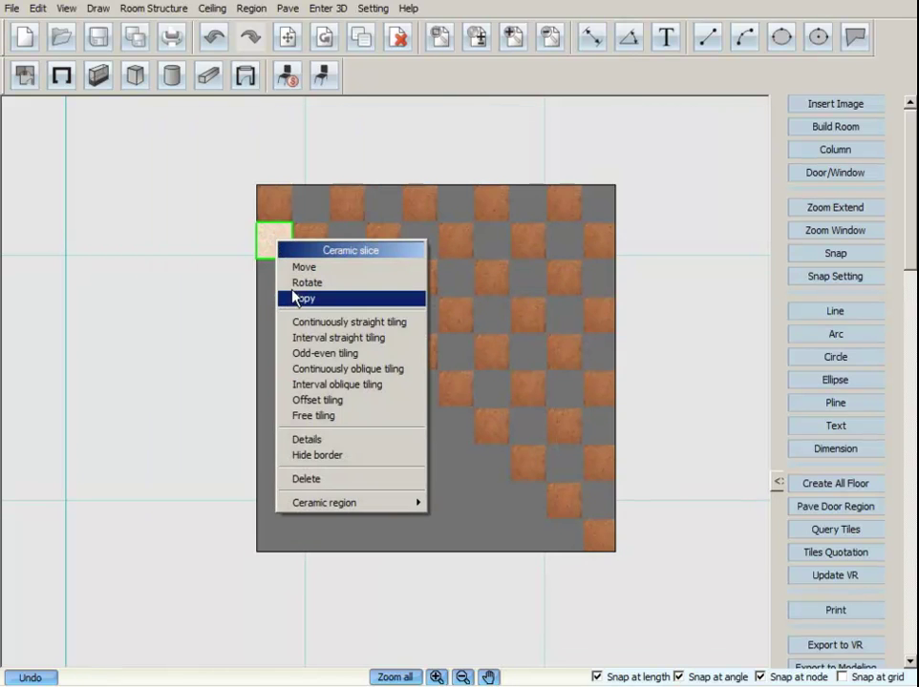
click(303, 385)
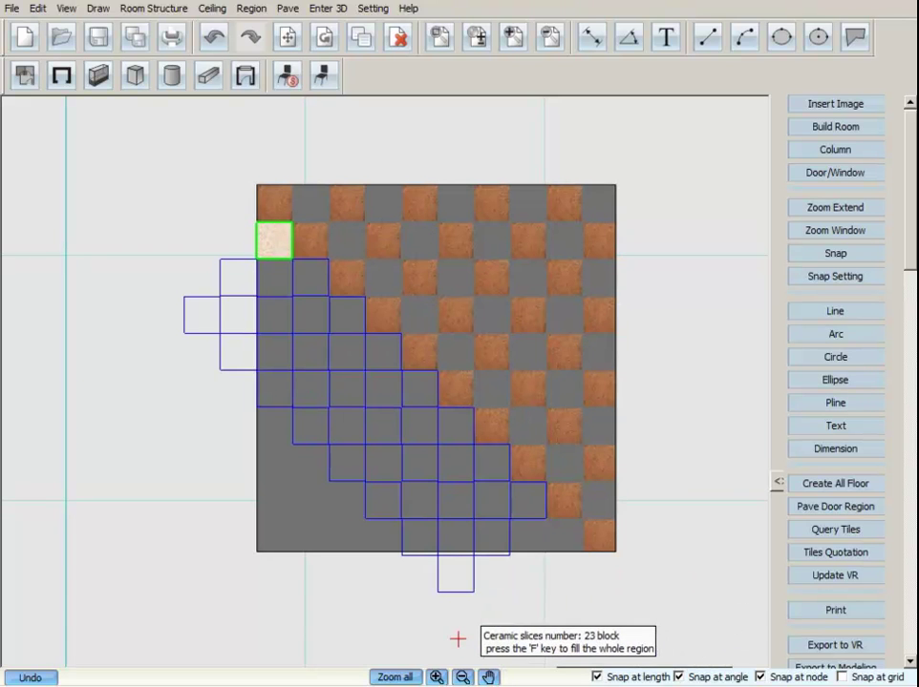
click(519, 644)
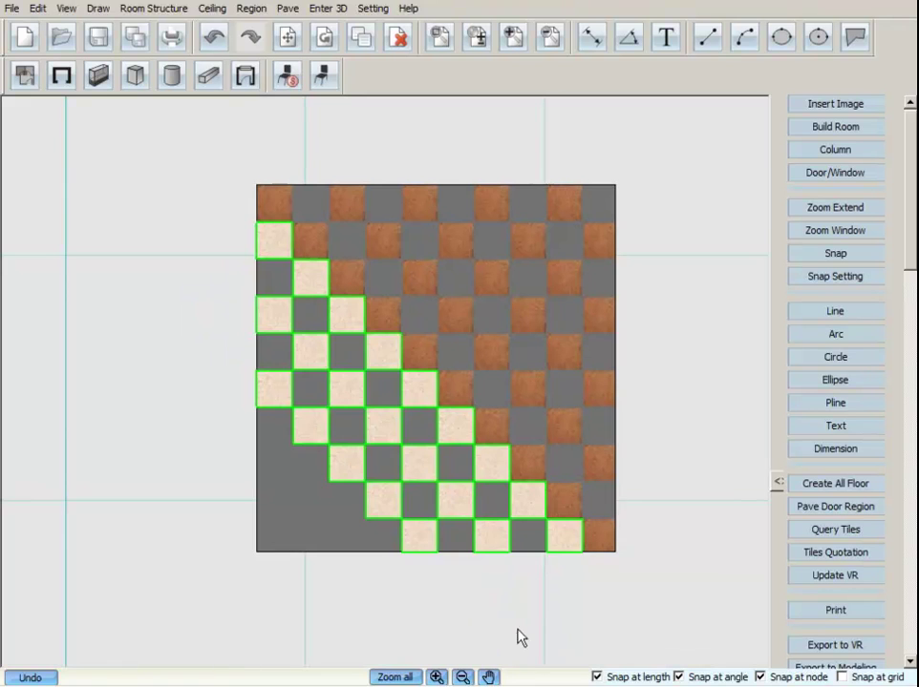
Extend the alternating cream pattern into the region's lower-left corner using interval oblique tiling from the lowest cream tile in the first column
right_click(269, 387)
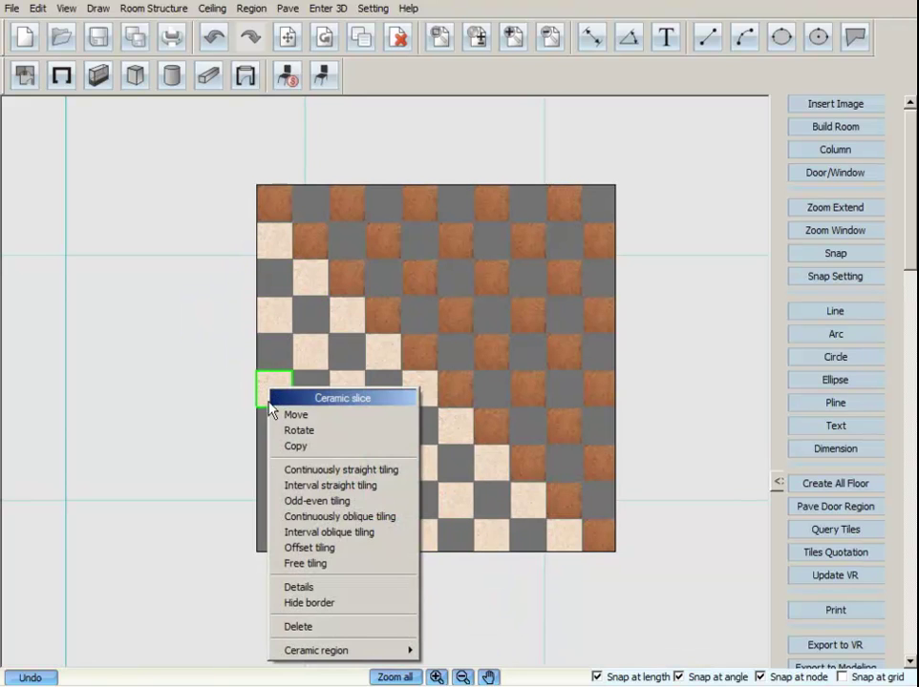
click(289, 533)
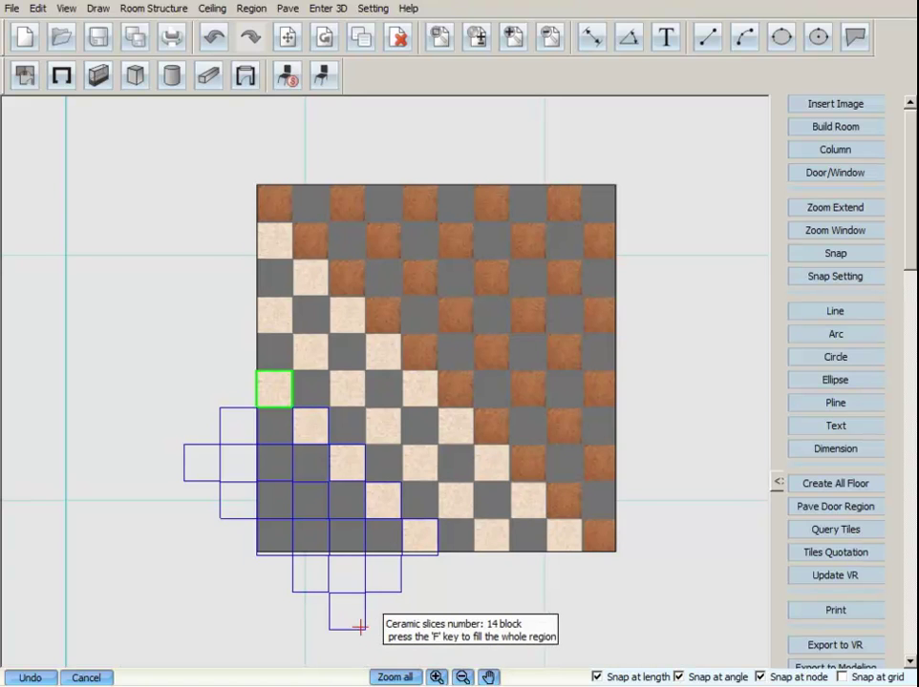
click(359, 627)
right_click(359, 621)
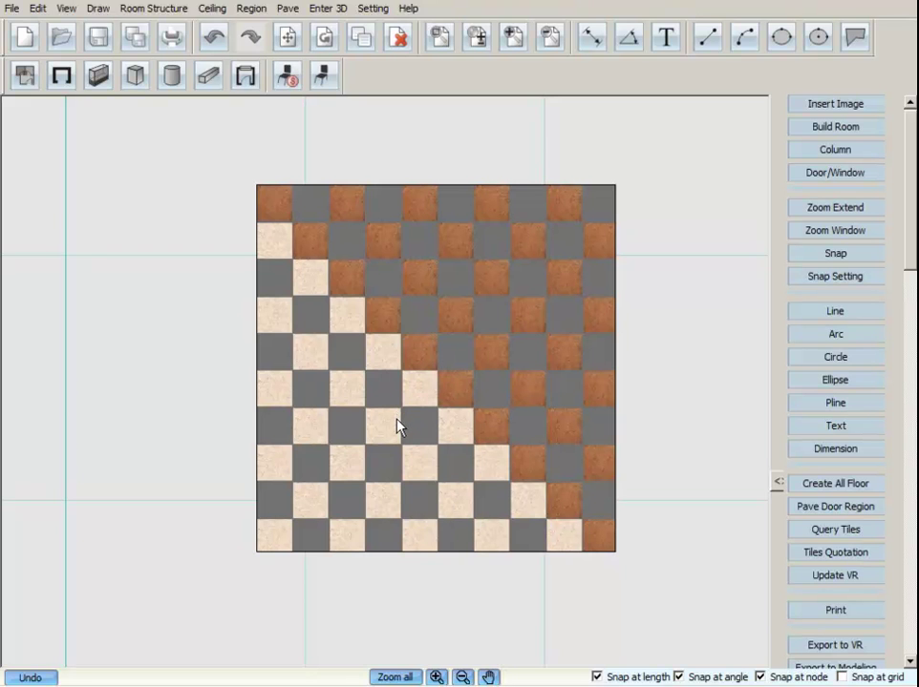
click(405, 676)
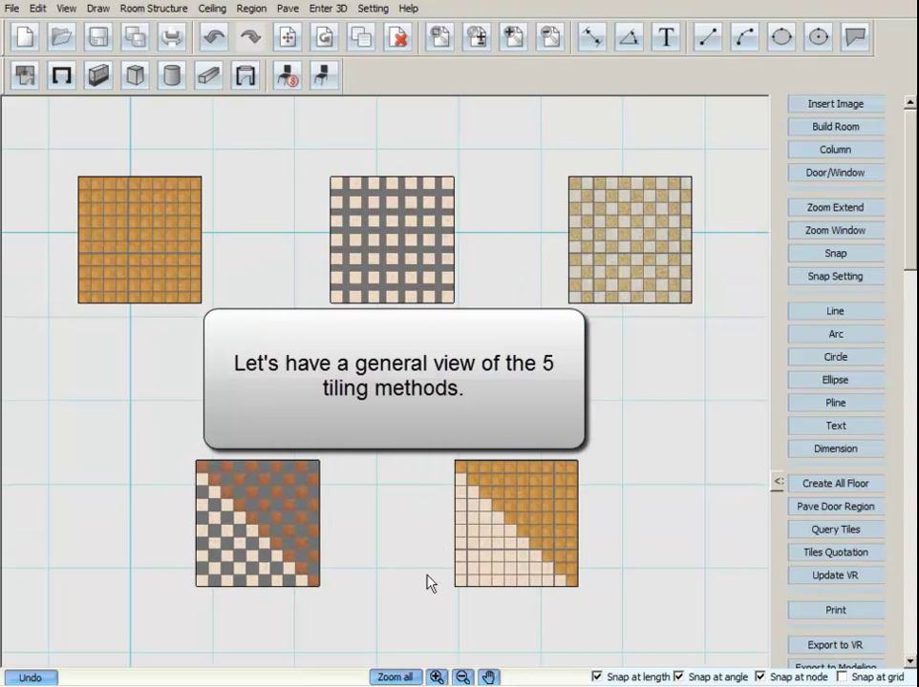